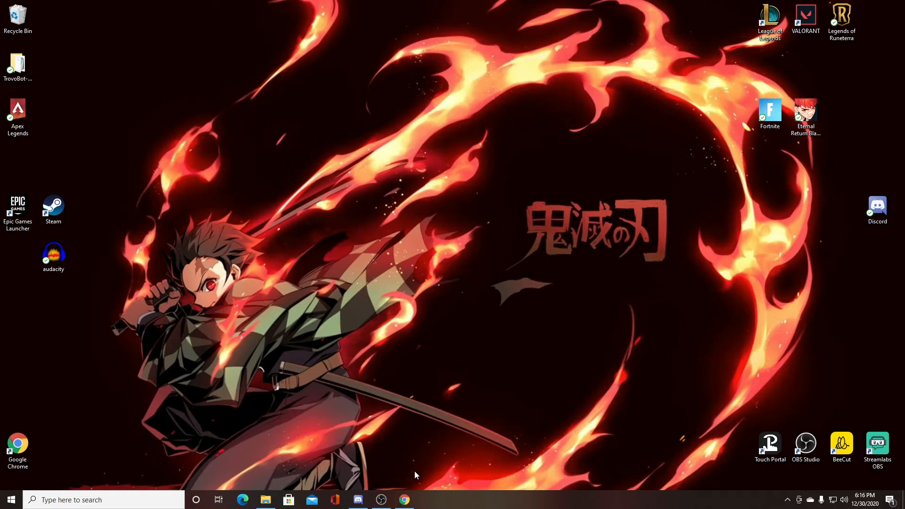
- Switch to Chrome, open BotRix's Chat Bot page and set the site language to English
{"action": "left_click", "coordinate": [406, 500]}
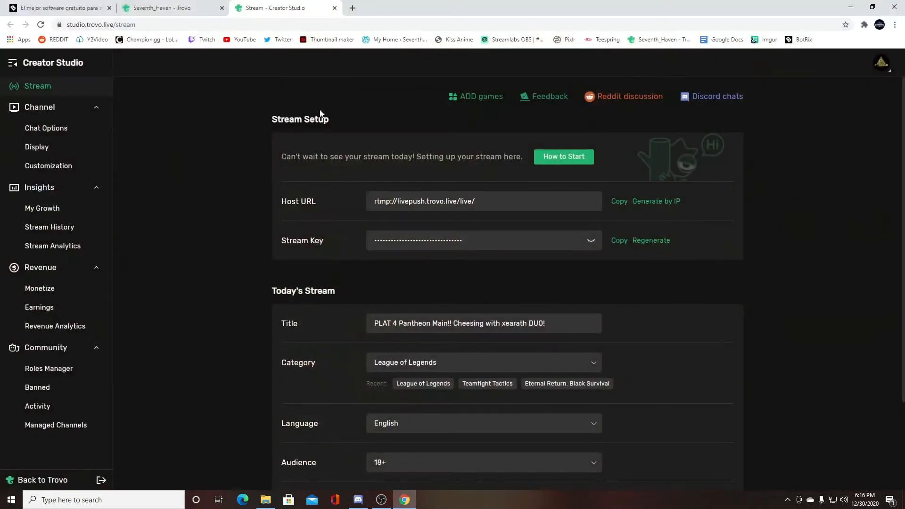
{"action": "left_click", "coordinate": [65, 7]}
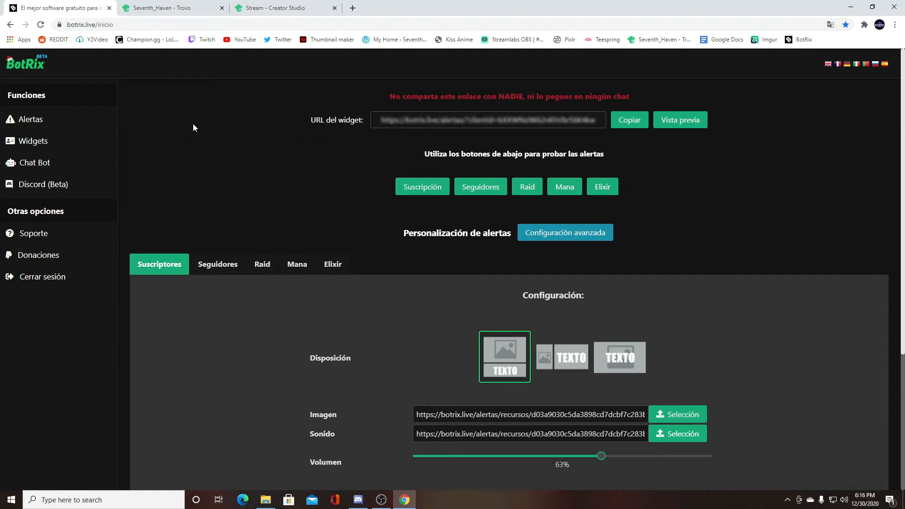
{"action": "scroll", "coordinate": [188, 144], "scroll_direction": "down", "scroll_amount": 2}
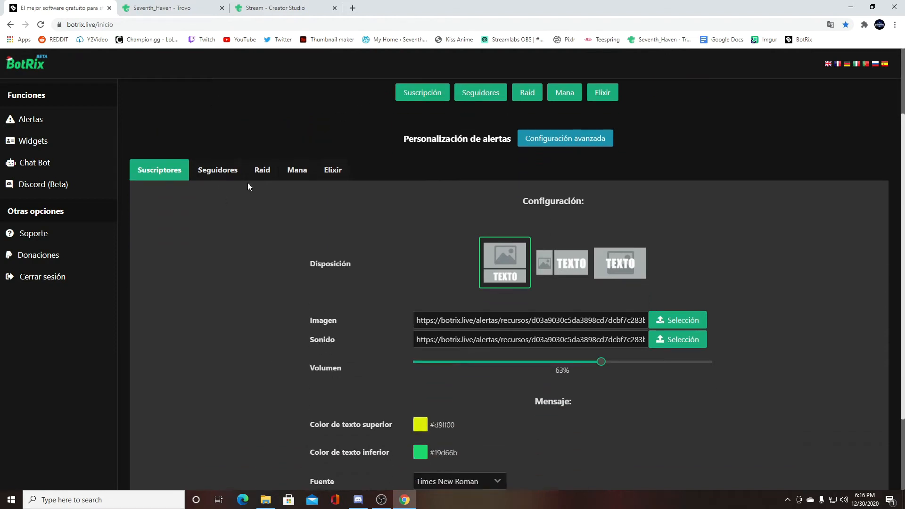
{"action": "scroll", "coordinate": [762, 261], "scroll_direction": "up", "scroll_amount": 2}
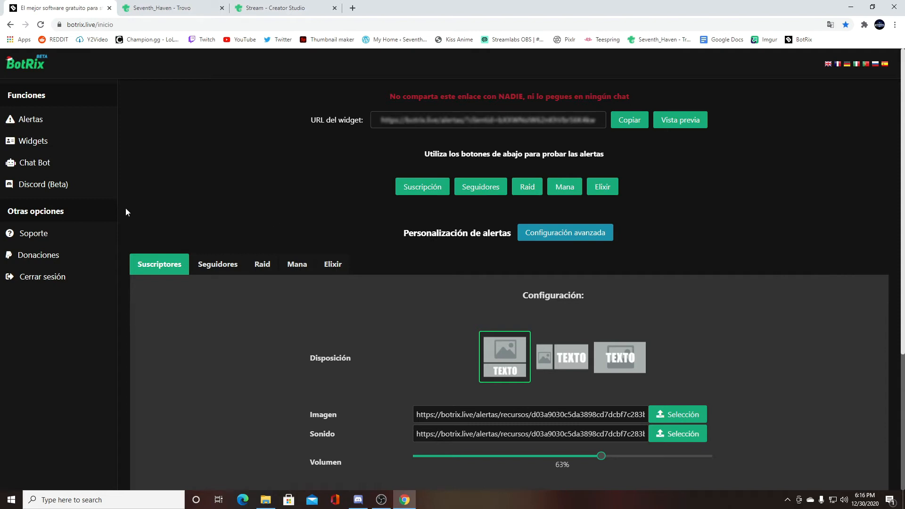
{"action": "left_click", "coordinate": [97, 167]}
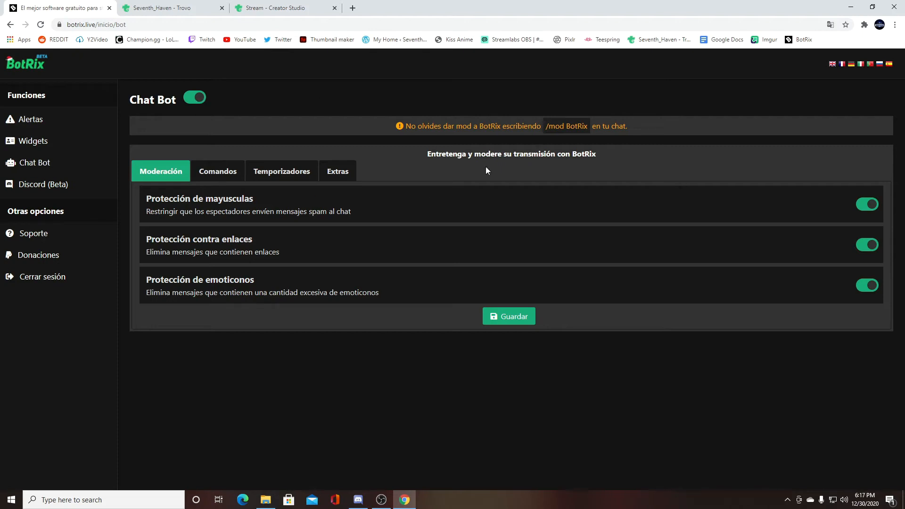
{"action": "left_click", "coordinate": [833, 64]}
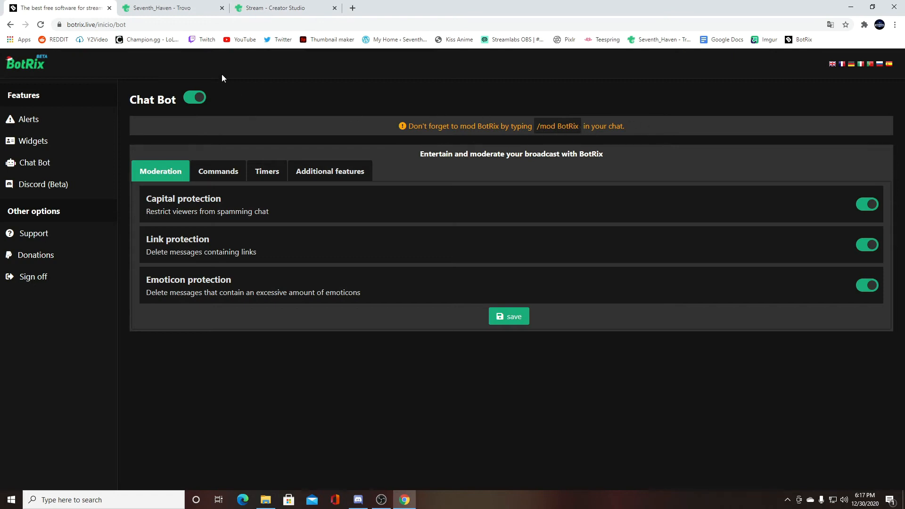
- Grant BotRix moderator status in the Trovo channel chat with the command /mod botrix
{"action": "left_click", "coordinate": [193, 11]}
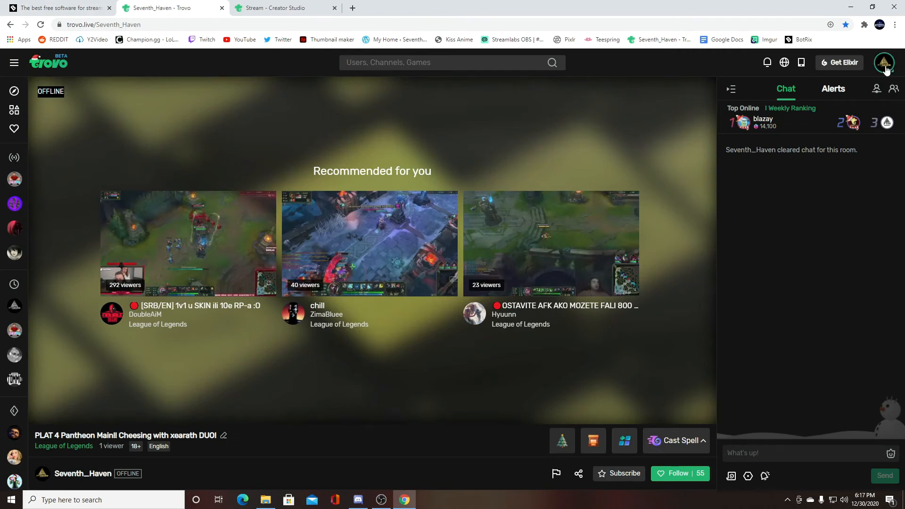
{"action": "left_click", "coordinate": [772, 447]}
{"action": "type", "text": "/"}
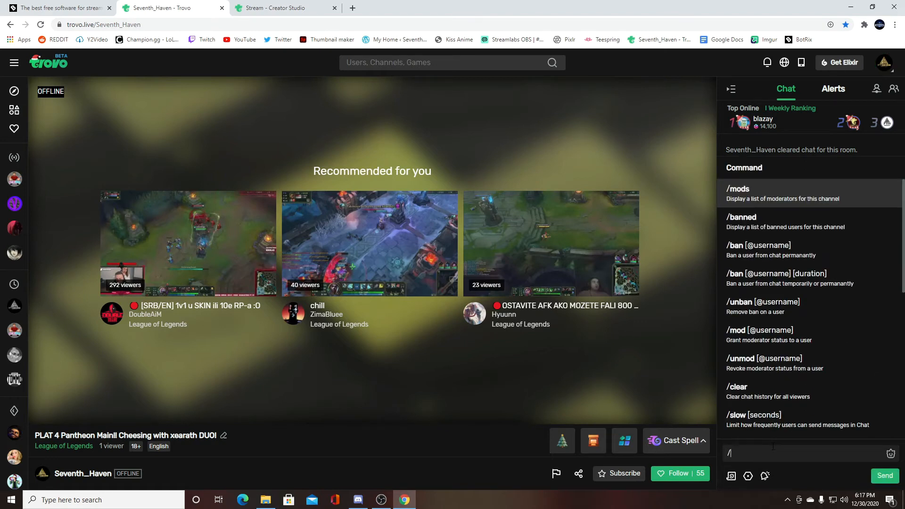
{"action": "type", "text": "mod"}
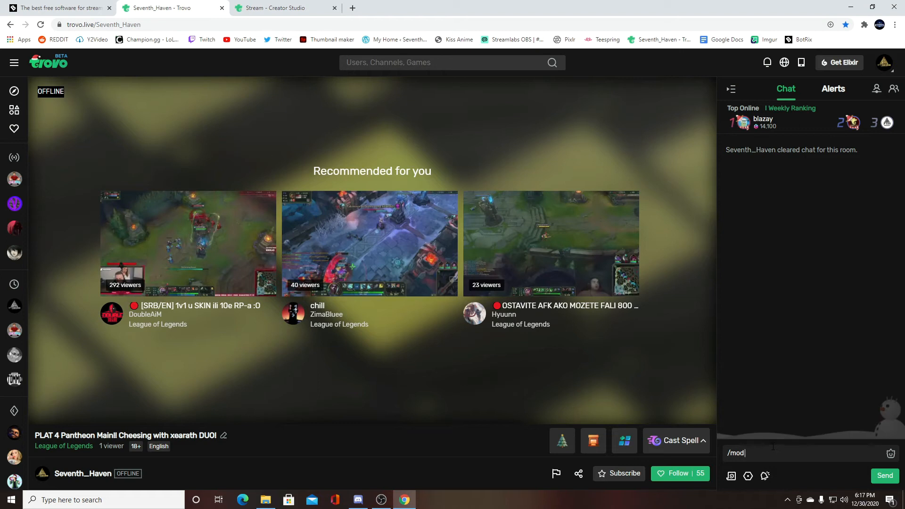
{"action": "type", "text": " botrix"}
{"action": "key", "text": "Return"}
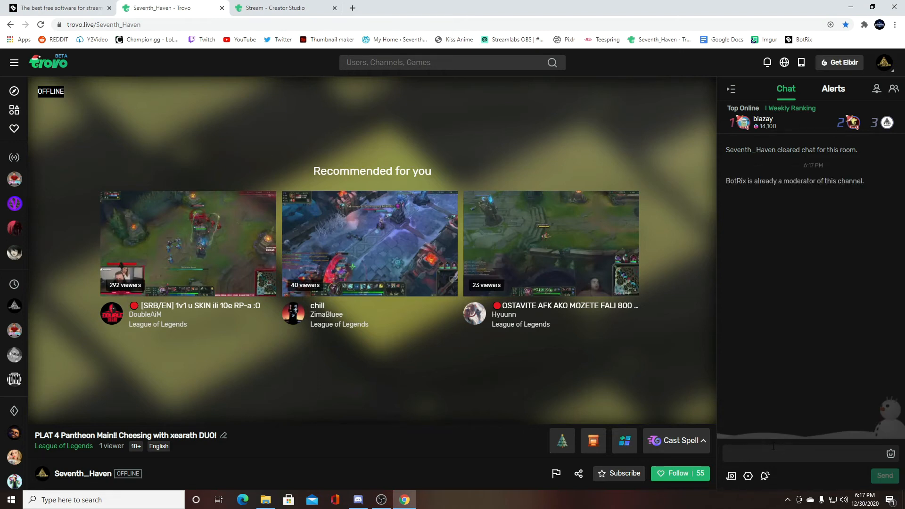
{"action": "left_click_drag", "start_coordinate": [727, 181], "coordinate": [870, 186]}
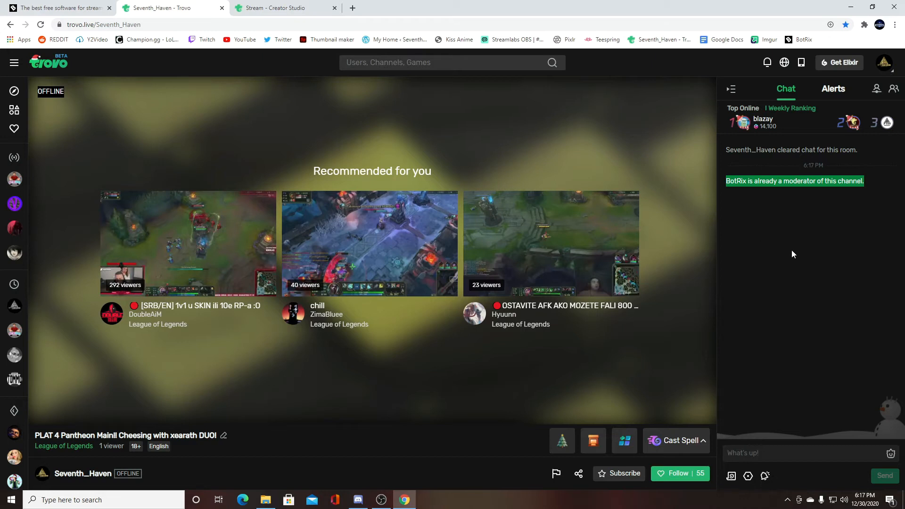
- Add a BotRix chat timer with the message "Don't forget to follow!" and an interval of 20 minutes
{"action": "left_click", "coordinate": [46, 5]}
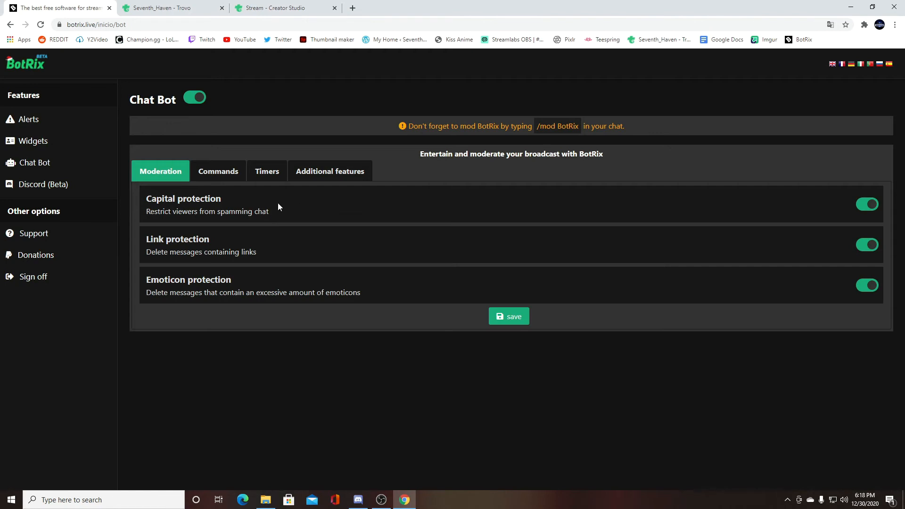
{"action": "left_click", "coordinate": [219, 172]}
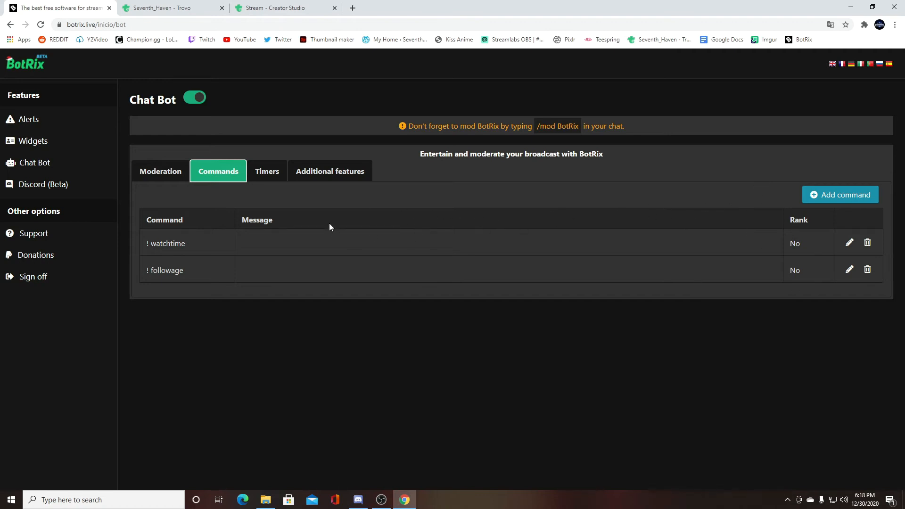
{"action": "left_click", "coordinate": [268, 172]}
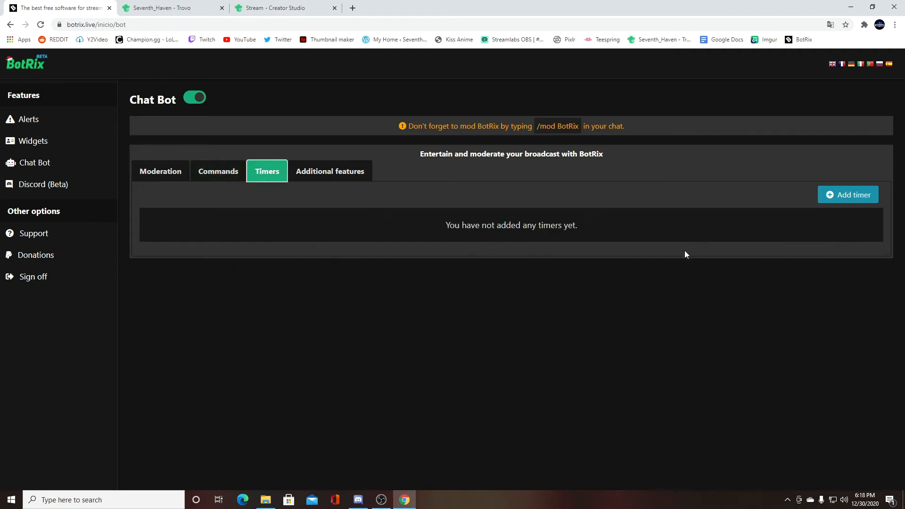
{"action": "left_click", "coordinate": [829, 196]}
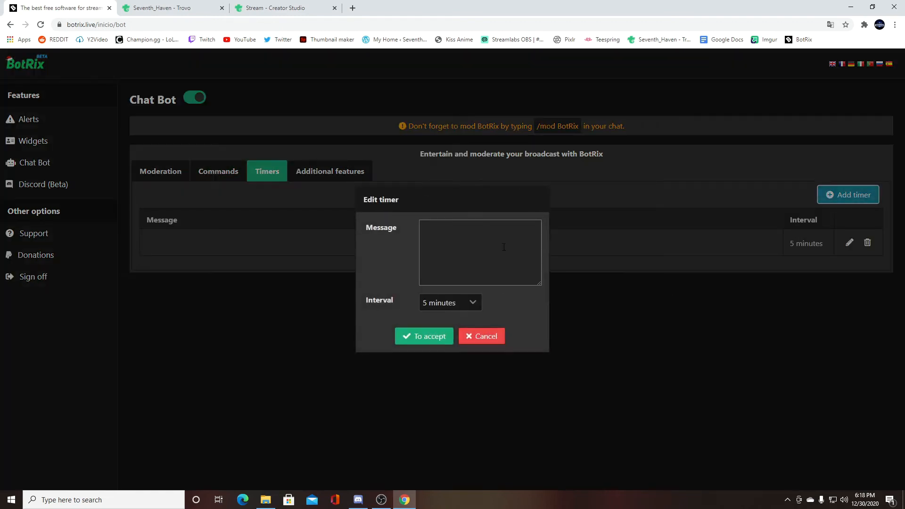
{"action": "left_click", "coordinate": [465, 234]}
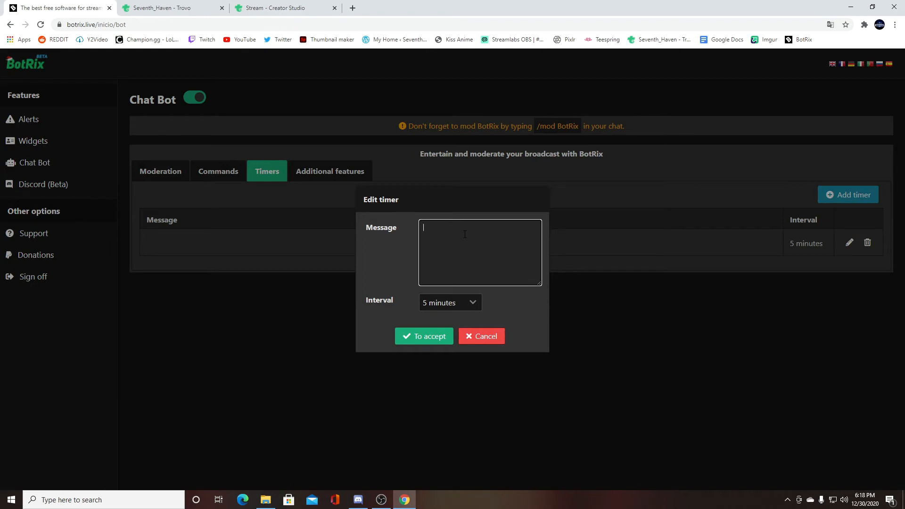
{"action": "type", "text": "Don't forget to follow!"}
{"action": "left_click", "coordinate": [469, 302]}
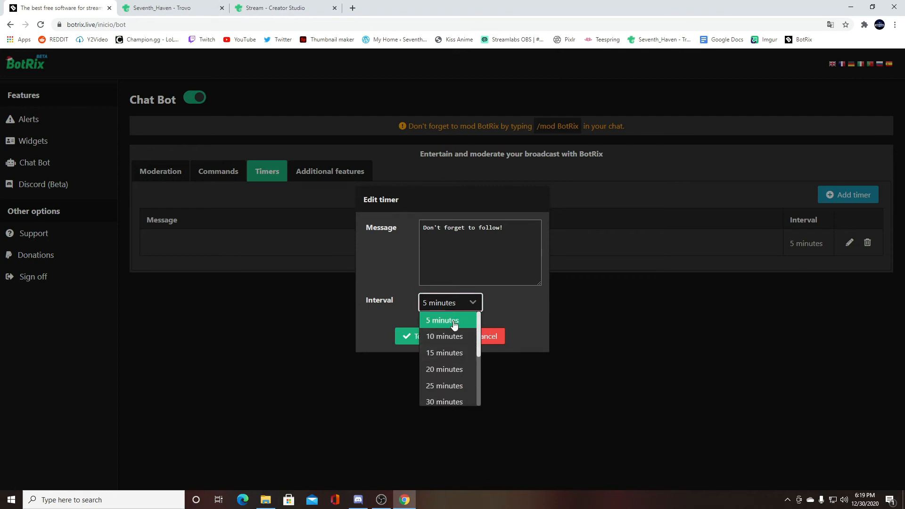
{"action": "left_click", "coordinate": [449, 371]}
{"action": "left_click", "coordinate": [416, 337]}
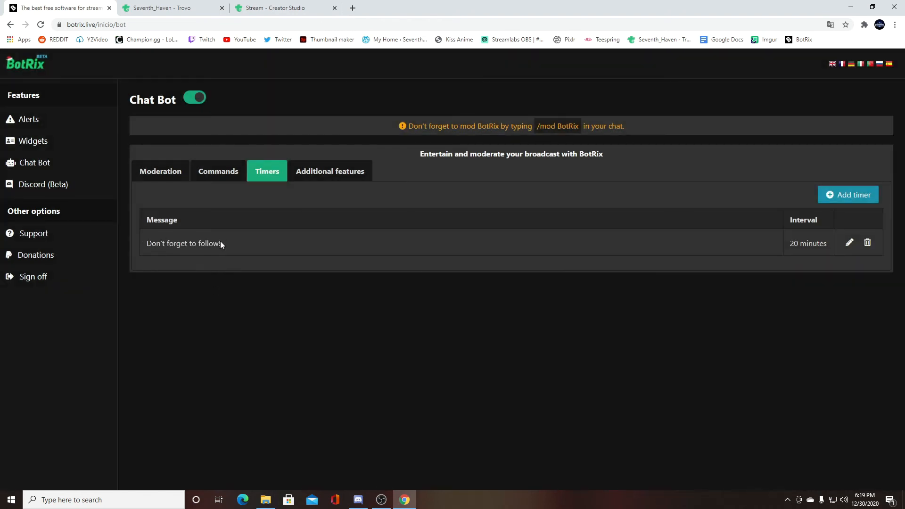
{"action": "left_click", "coordinate": [172, 9]}
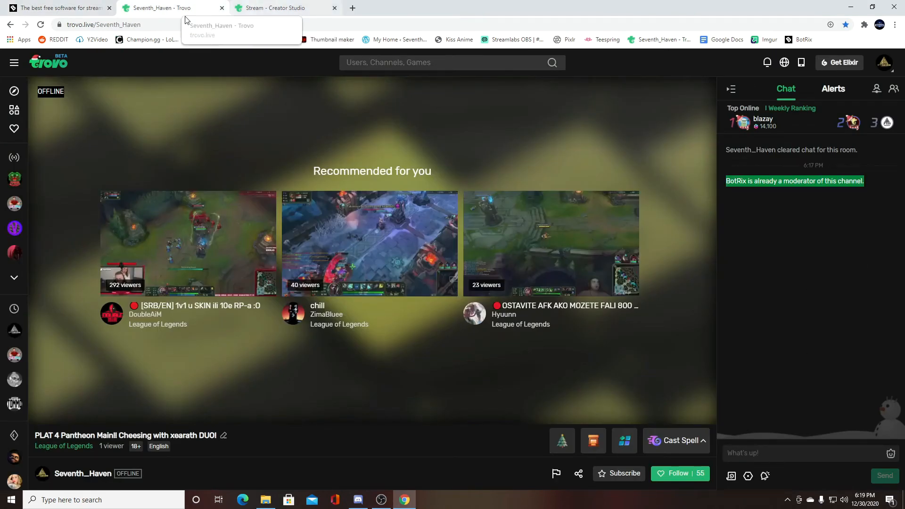
{"action": "left_click", "coordinate": [59, 8]}
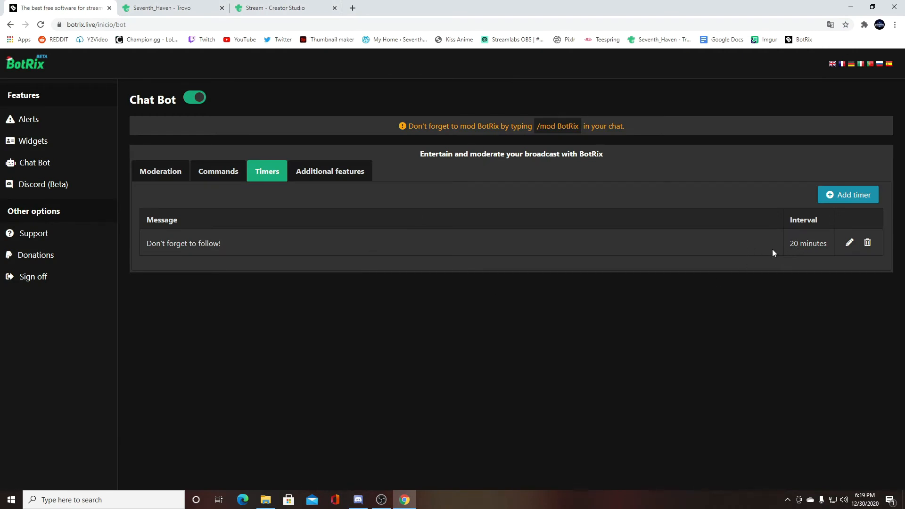
- Open the text alert setup for the bot's chat alerts, save its settings and confirm the save
{"action": "left_click", "coordinate": [330, 172]}
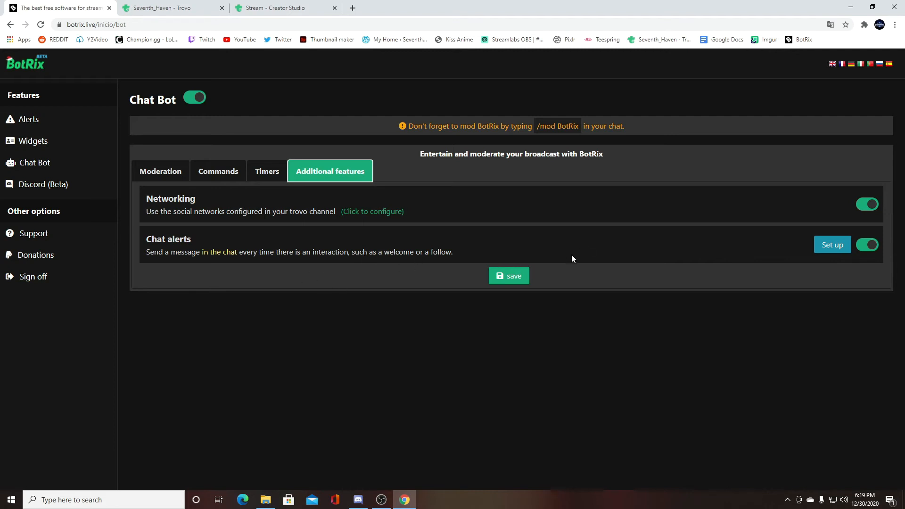
{"action": "left_click", "coordinate": [831, 250]}
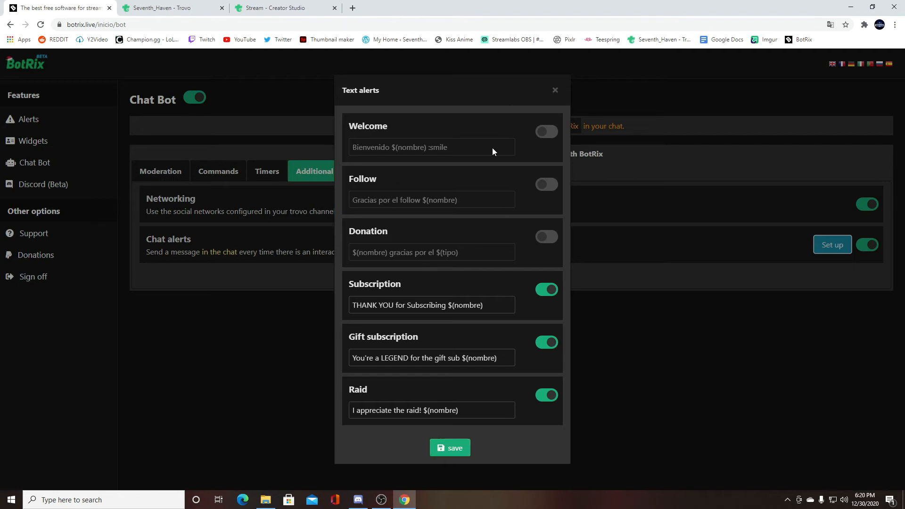
{"action": "left_click", "coordinate": [456, 448]}
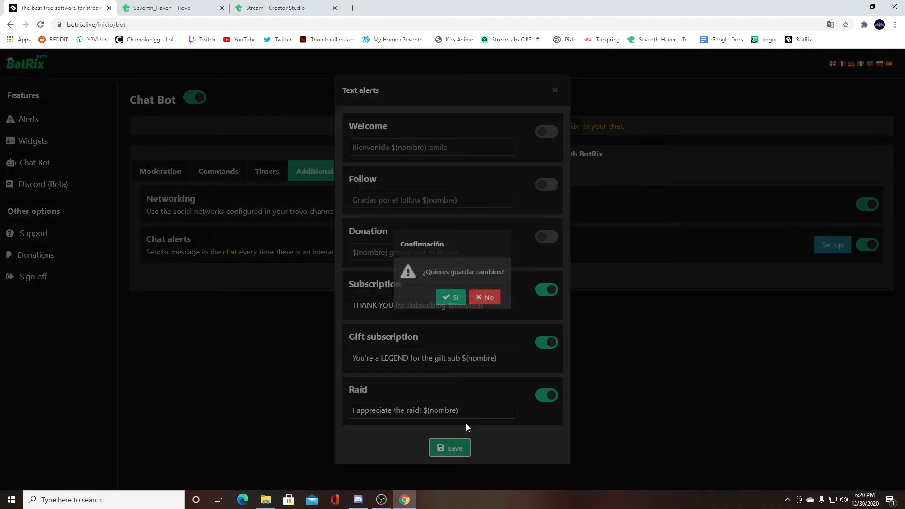
{"action": "left_click", "coordinate": [451, 299]}
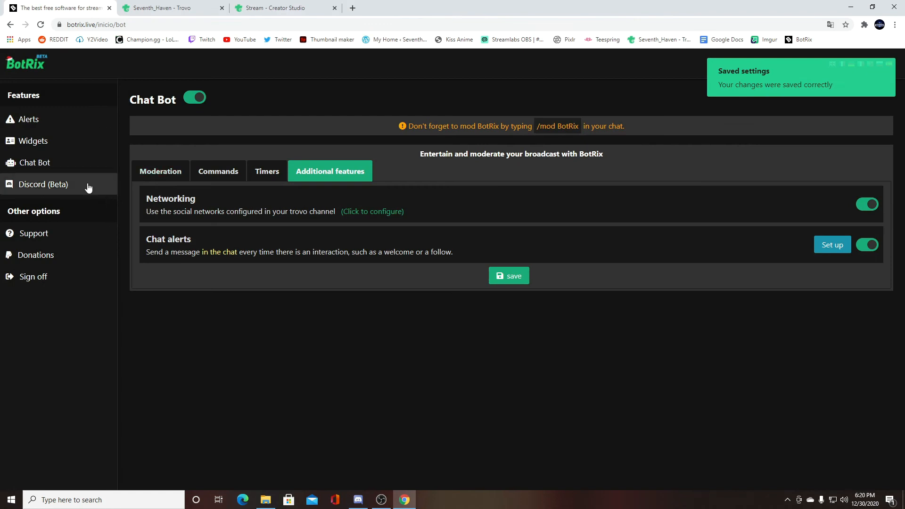
- Open the BotRix Alerts page, set its language to English and review the subscriber alert settings
{"action": "left_click", "coordinate": [69, 124]}
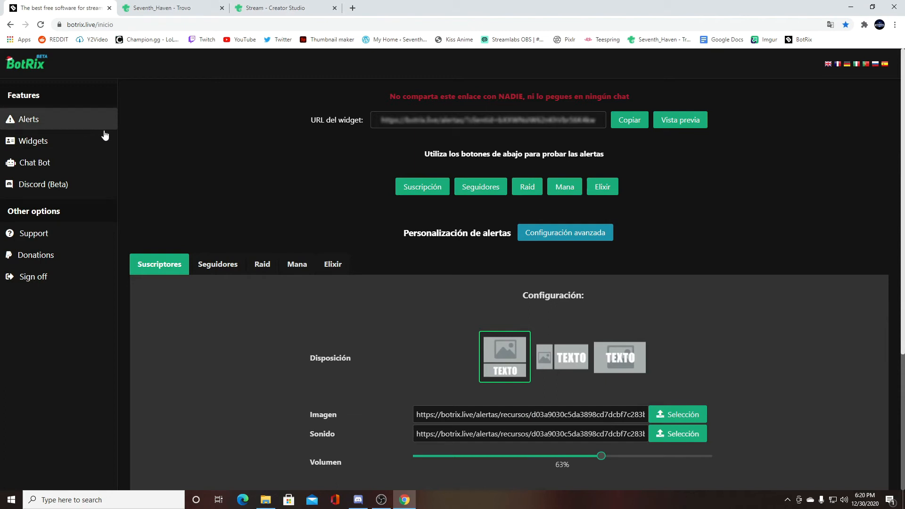
{"action": "left_click", "coordinate": [828, 67]}
{"action": "scroll", "coordinate": [749, 273], "scroll_direction": "down", "scroll_amount": 2}
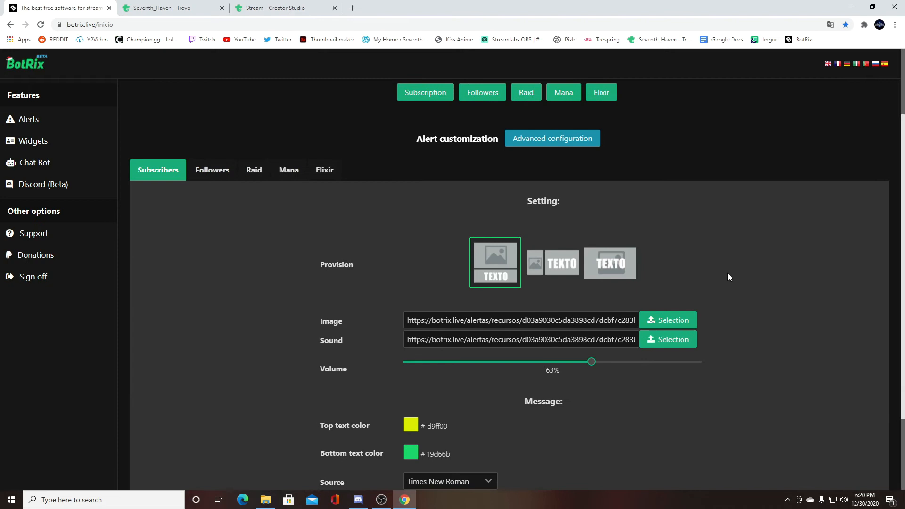
{"action": "scroll", "coordinate": [728, 277], "scroll_direction": "up", "scroll_amount": 1}
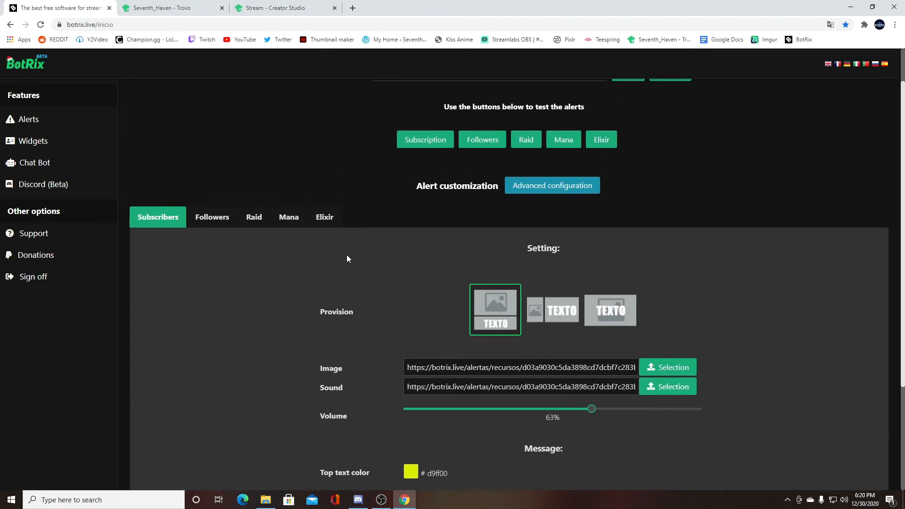
{"action": "scroll", "coordinate": [745, 285], "scroll_direction": "up", "scroll_amount": 1}
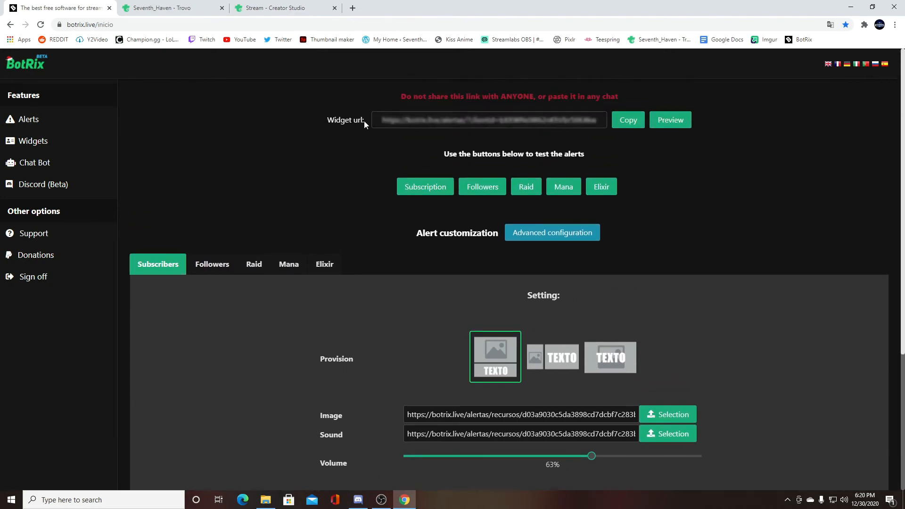
{"action": "scroll", "coordinate": [793, 231], "scroll_direction": "down", "scroll_amount": 2}
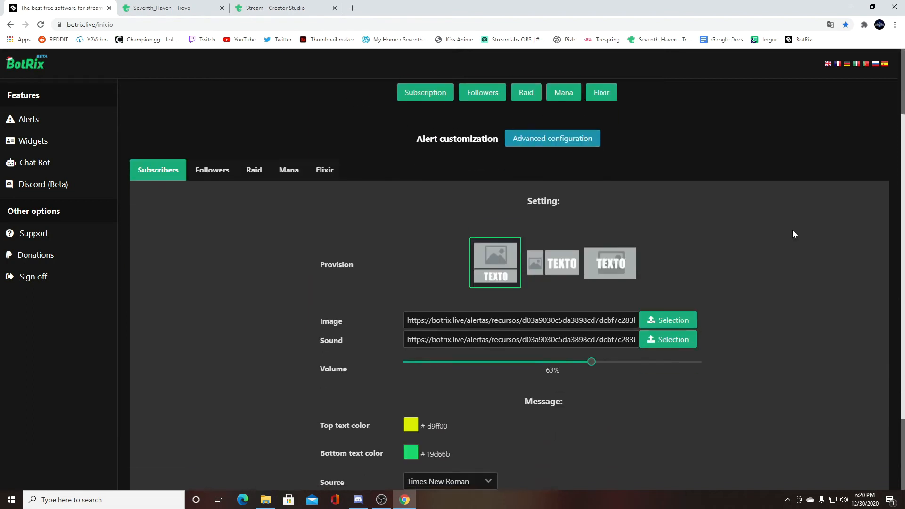
{"action": "scroll", "coordinate": [839, 218], "scroll_direction": "up", "scroll_amount": 2}
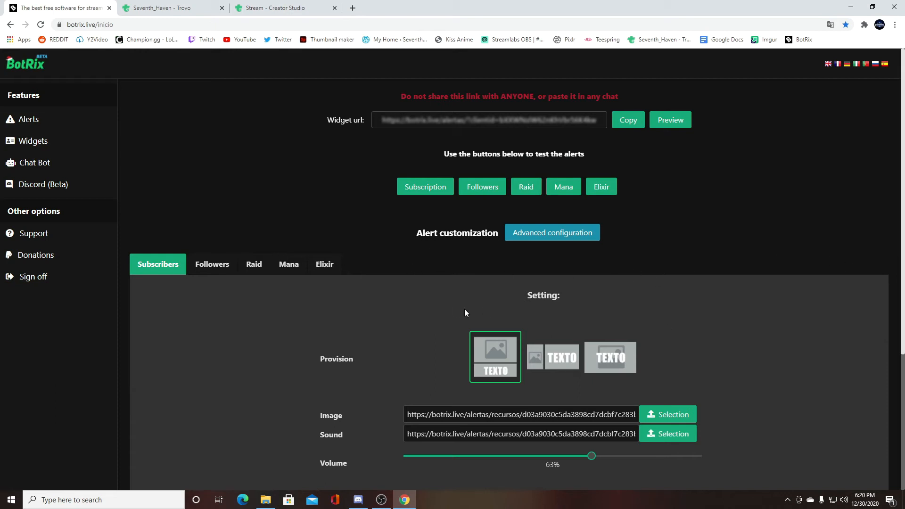
- Examine the follower alert's layout, image, sound, volume and message settings
{"action": "left_click", "coordinate": [215, 264]}
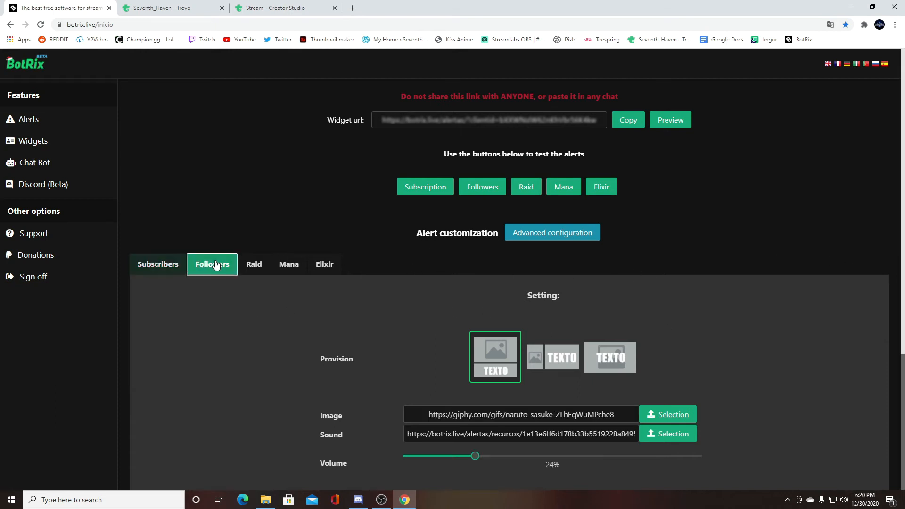
{"action": "scroll", "coordinate": [768, 247], "scroll_direction": "down", "scroll_amount": 1}
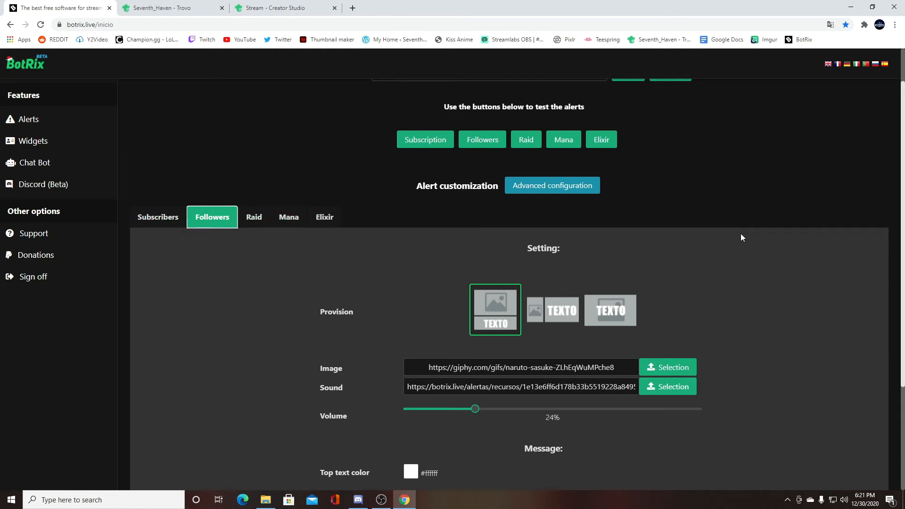
{"action": "scroll", "coordinate": [742, 236], "scroll_direction": "up", "scroll_amount": 1}
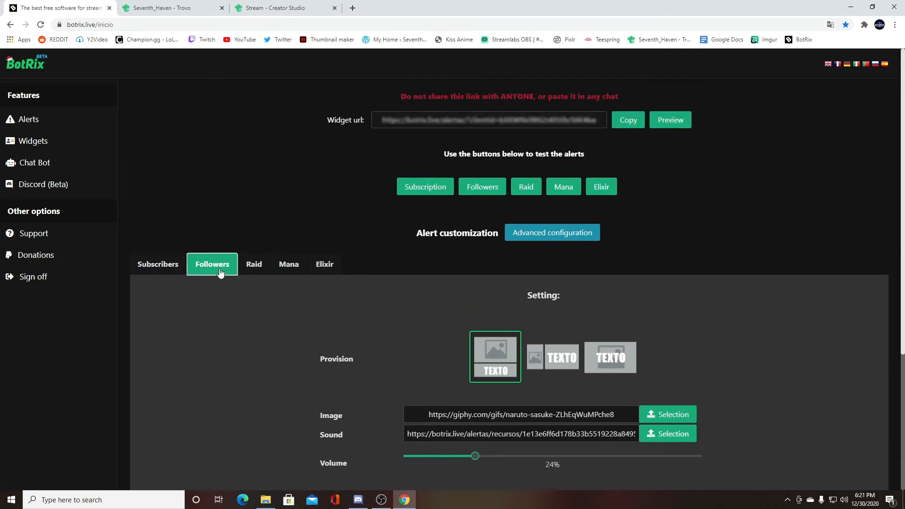
{"action": "scroll", "coordinate": [666, 277], "scroll_direction": "down", "scroll_amount": 4}
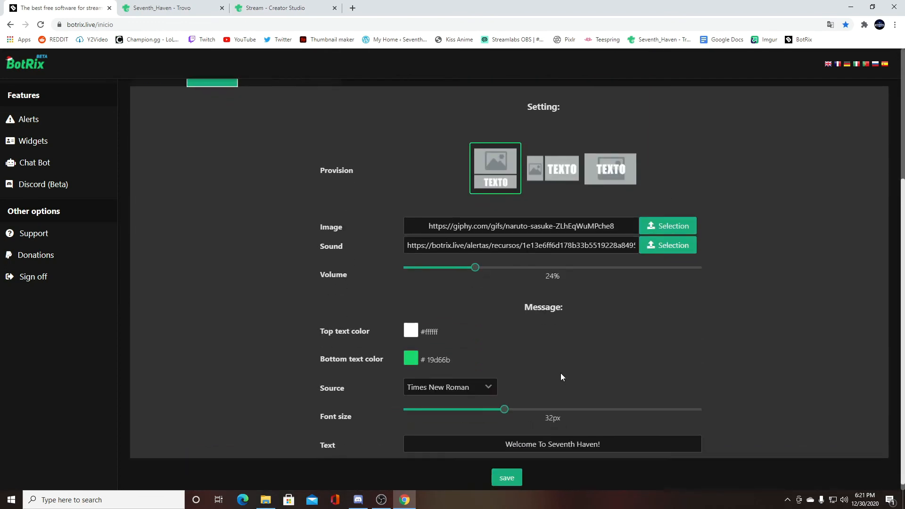
{"action": "scroll", "coordinate": [561, 372], "scroll_direction": "up", "scroll_amount": 4}
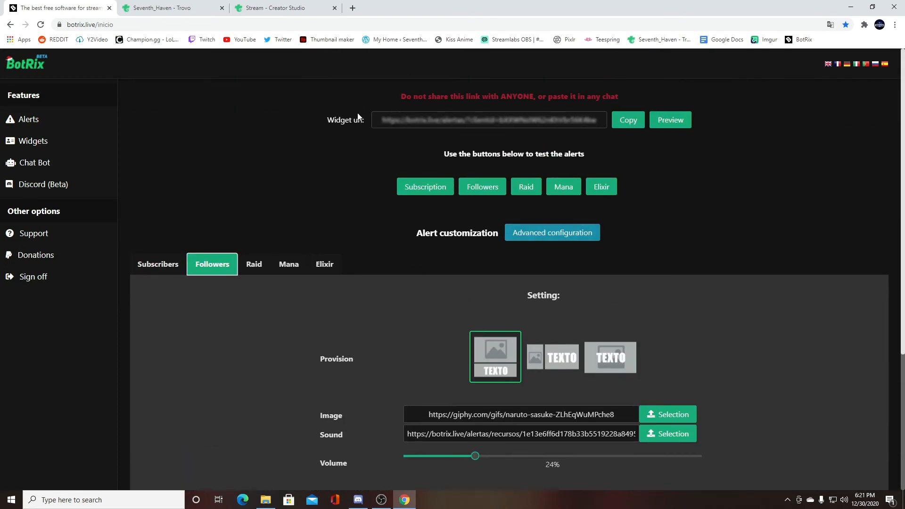
- Copy the BotRix alerts widget URL, switch to OBS and create a new visible Browser source in the Tut scene
{"action": "left_click", "coordinate": [635, 125]}
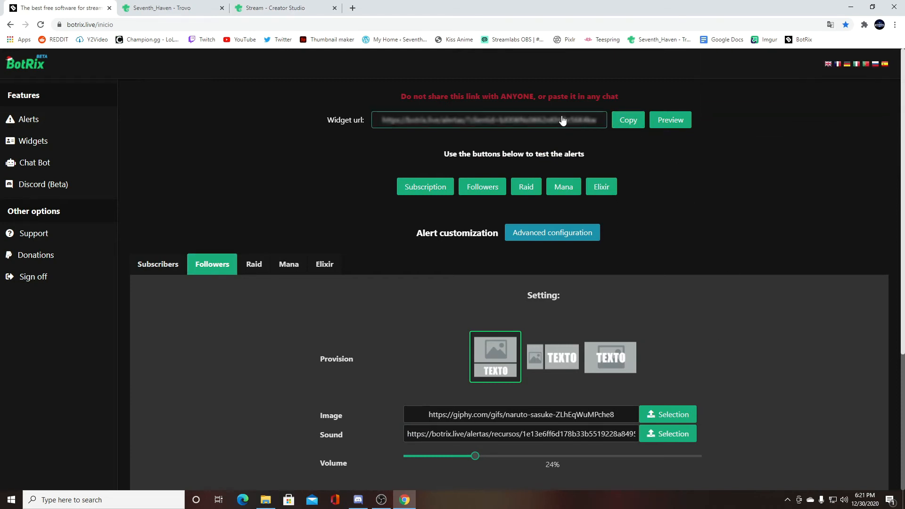
{"action": "left_click", "coordinate": [381, 499]}
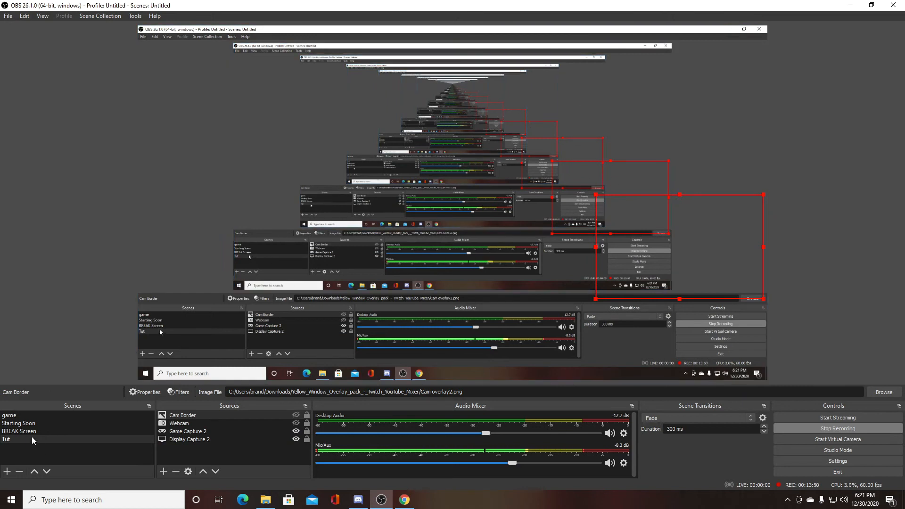
{"action": "left_click", "coordinate": [163, 472]}
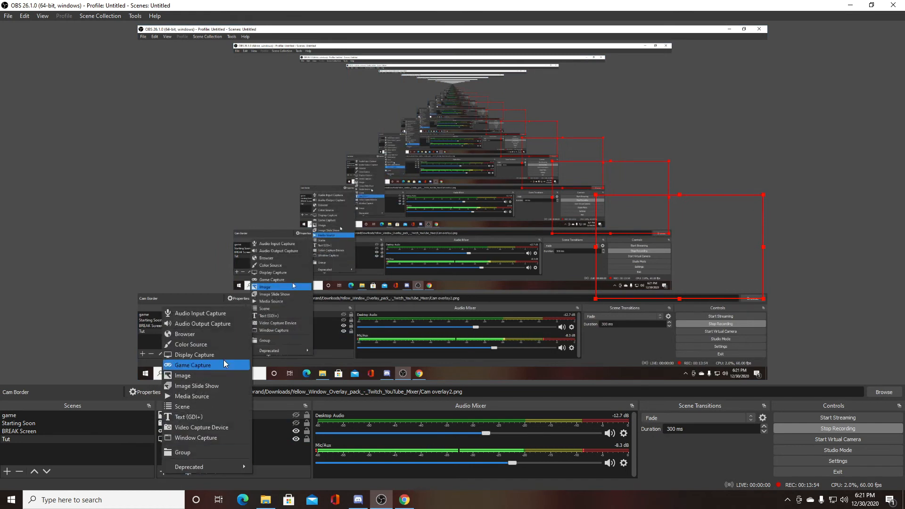
{"action": "left_click", "coordinate": [183, 335]}
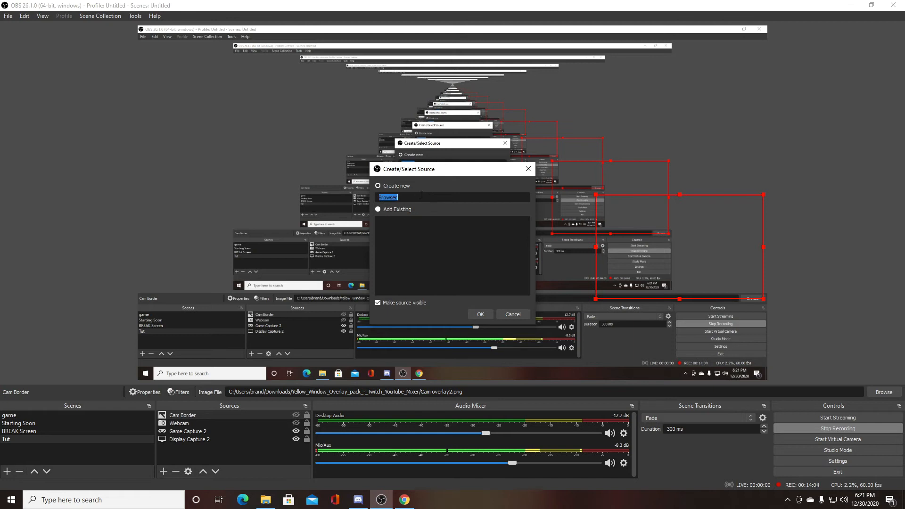
{"action": "left_click", "coordinate": [480, 314]}
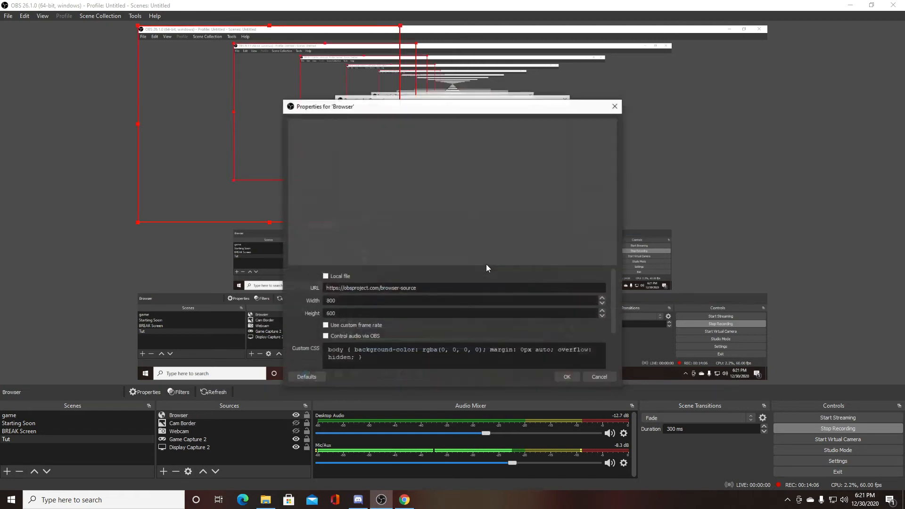
- Replace the Browser source's default URL with the copied private BotRix widget URL and confirm its properties
{"action": "left_click_drag", "start_coordinate": [444, 290], "coordinate": [325, 291]}
{"action": "key", "text": "BackSpace"}
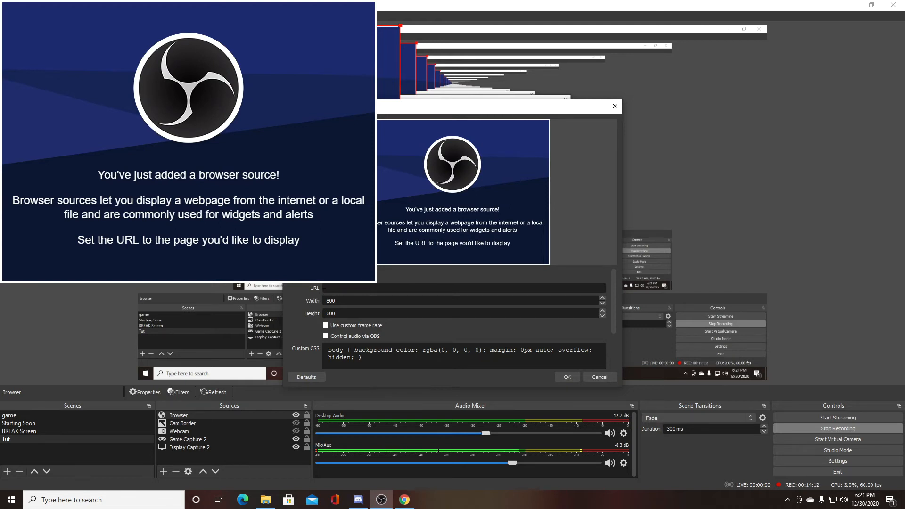
{"action": "key", "text": "ctrl+v"}
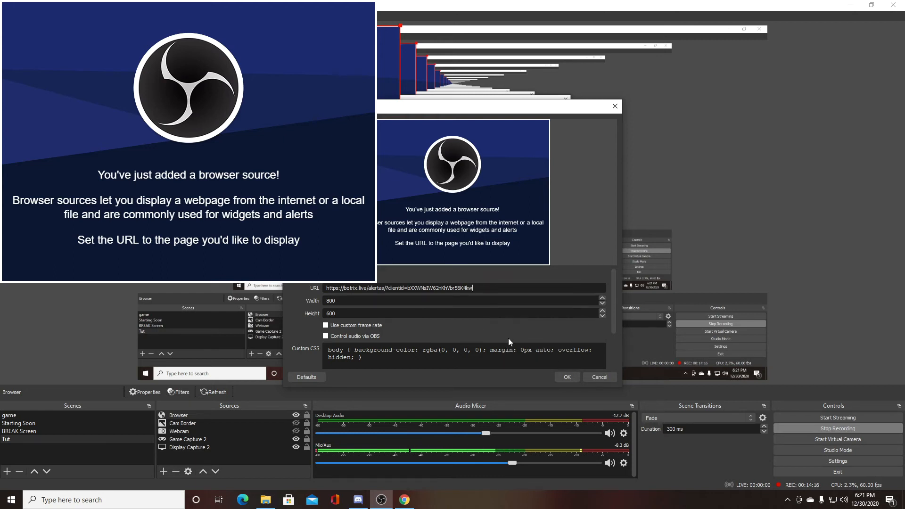
{"action": "left_click", "coordinate": [566, 377]}
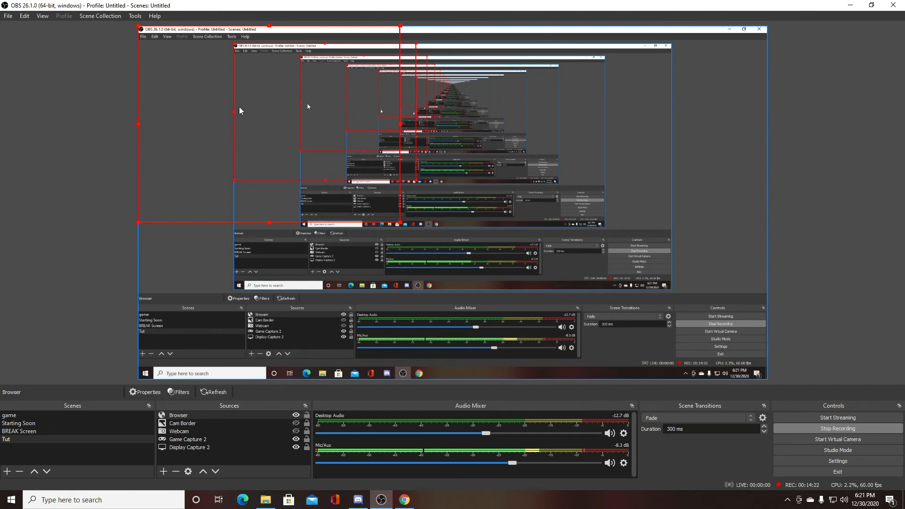
- Shrink the Browser source slightly and reposition it within the upper-left area of the canvas preview
{"action": "mouse_move", "coordinate": [283, 106]}
{"action": "left_mouse_down"}
{"action": "mouse_move", "coordinate": [317, 117]}
{"action": "mouse_move", "coordinate": [296, 113]}
{"action": "left_mouse_up"}
{"action": "left_click_drag", "start_coordinate": [154, 32], "coordinate": [200, 71]}
{"action": "left_click_drag", "start_coordinate": [317, 133], "coordinate": [289, 114]}
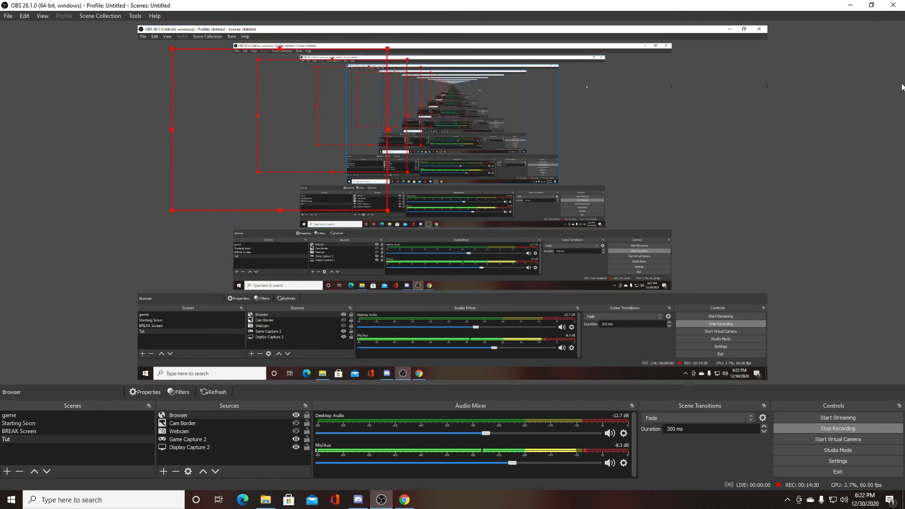
- Switch to BotRix, copy the alerts widget URL again and return to OBS
{"action": "left_click", "coordinate": [850, 6]}
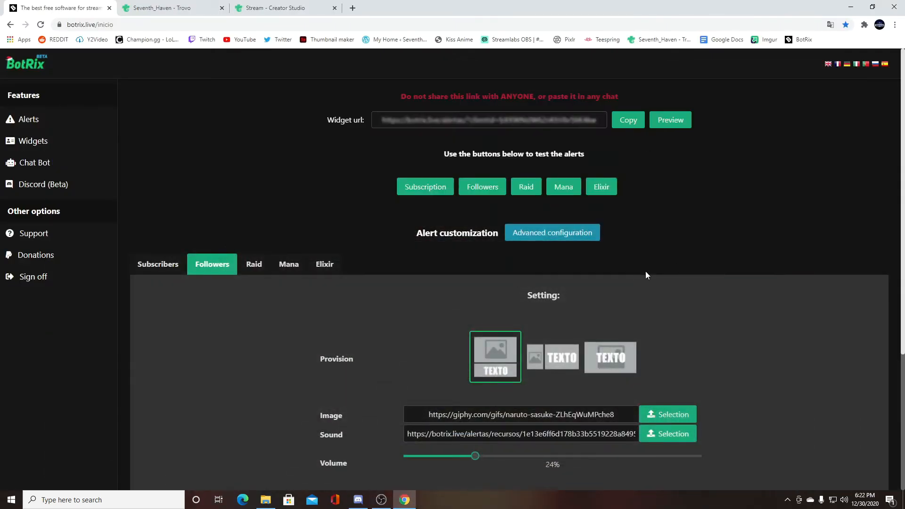
{"action": "left_click", "coordinate": [627, 120]}
{"action": "left_click", "coordinate": [383, 499]}
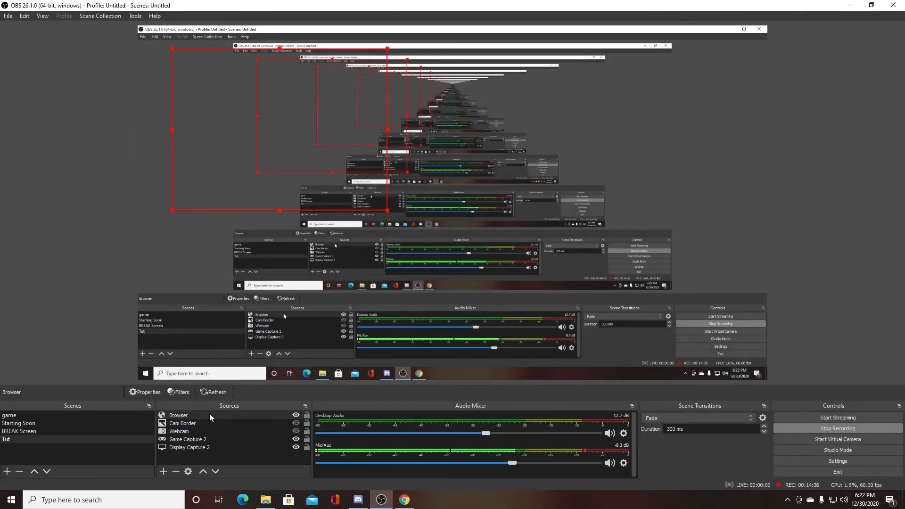
- Rename the Browser source to "Follow alert"
{"action": "right_click", "coordinate": [195, 415]}
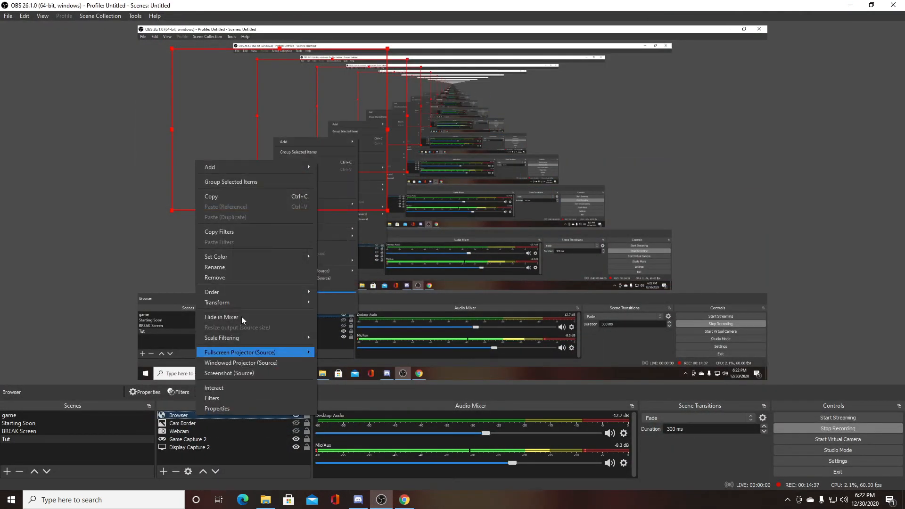
{"action": "left_click", "coordinate": [247, 268]}
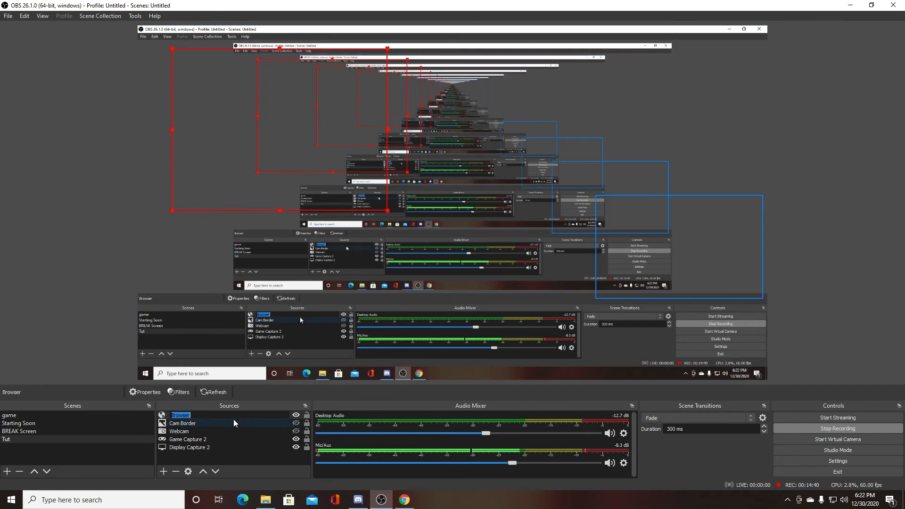
{"action": "type", "text": "Follow alert"}
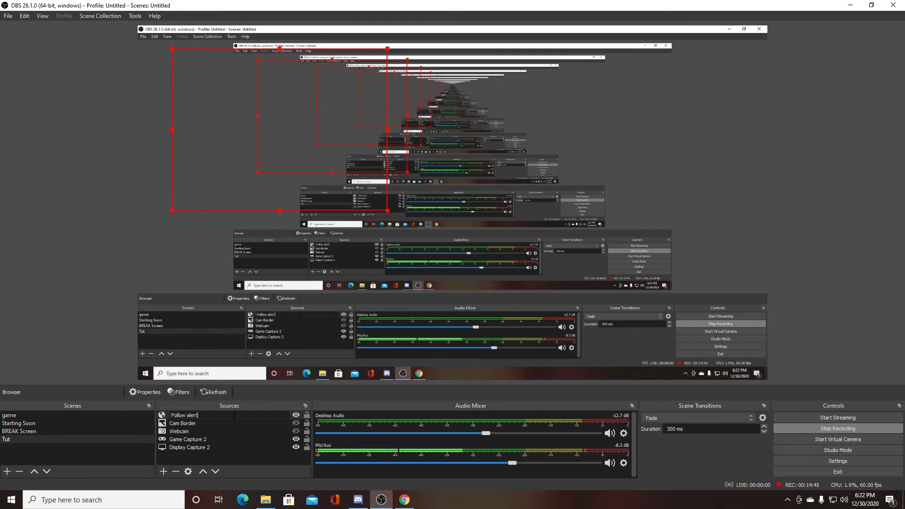
{"action": "key", "text": "Return"}
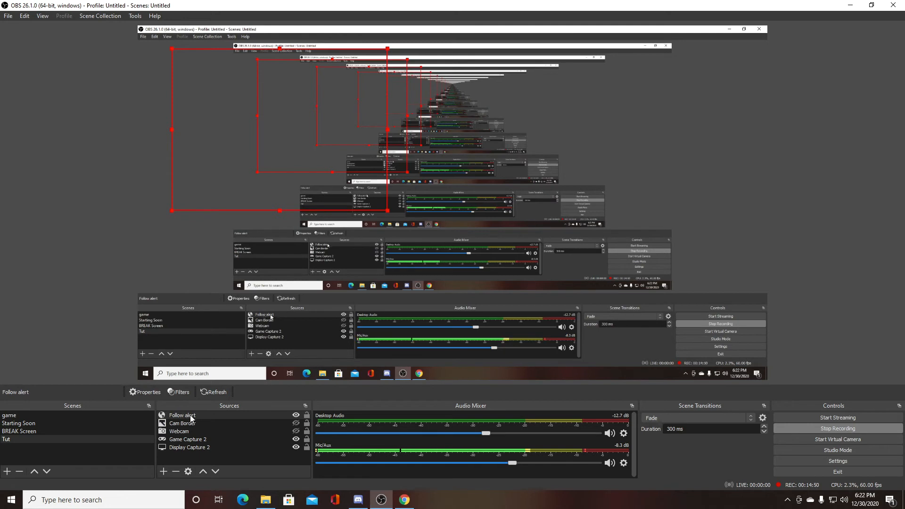
{"action": "mouse_move", "coordinate": [191, 431]}
{"action": "left_mouse_down"}
{"action": "mouse_move", "coordinate": [189, 451]}
{"action": "mouse_move", "coordinate": [192, 419]}
{"action": "left_mouse_up"}
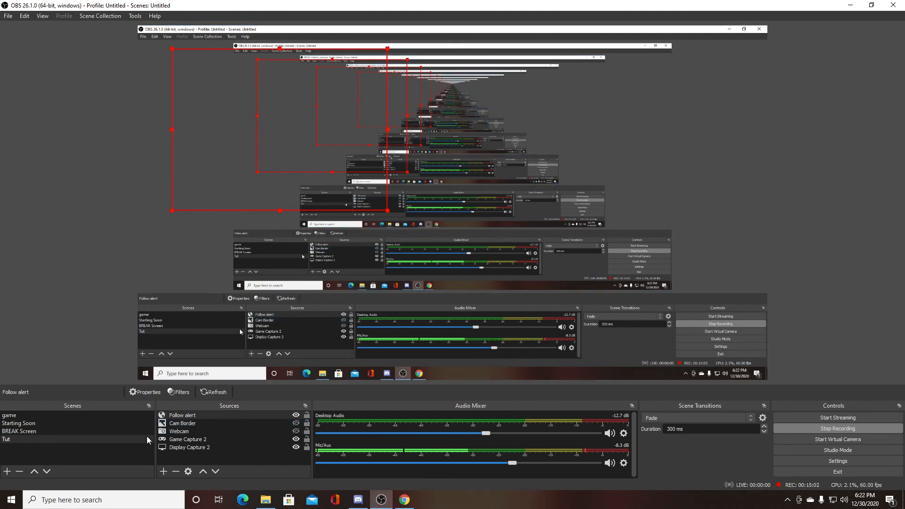
- Switch back to BotRix and examine the follower alert's layout, image and sound settings, including the image file selection
{"action": "left_click", "coordinate": [850, 5]}
{"action": "left_click", "coordinate": [636, 123]}
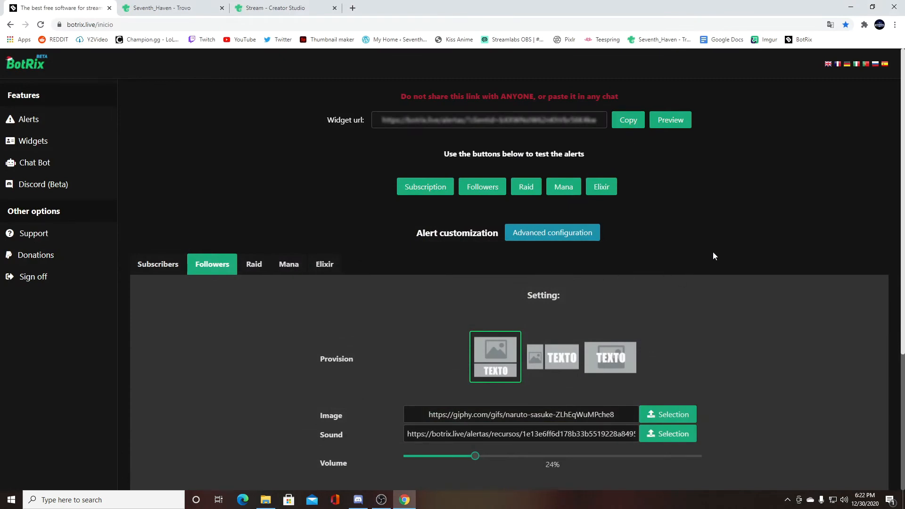
{"action": "scroll", "coordinate": [791, 321], "scroll_direction": "down", "scroll_amount": 3}
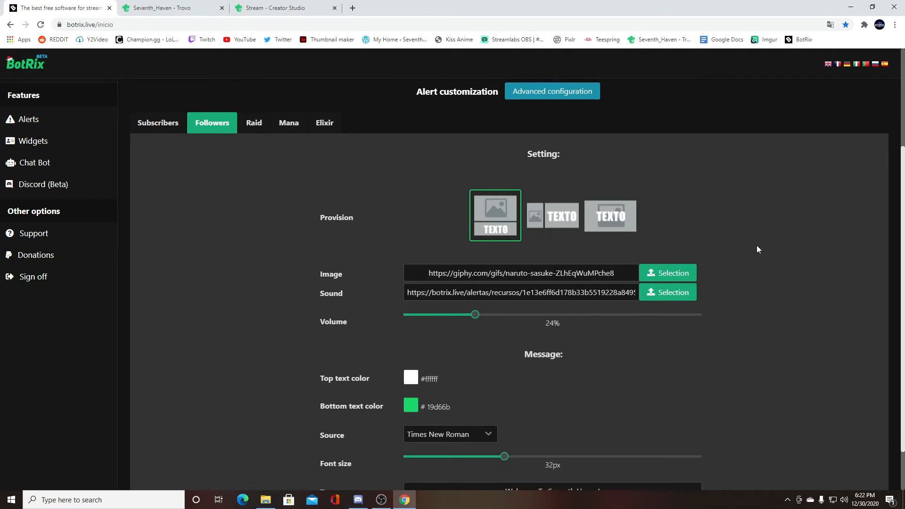
{"action": "left_click", "coordinate": [408, 278]}
{"action": "left_click", "coordinate": [473, 288]}
{"action": "scroll", "coordinate": [649, 358], "scroll_direction": "down", "scroll_amount": 1}
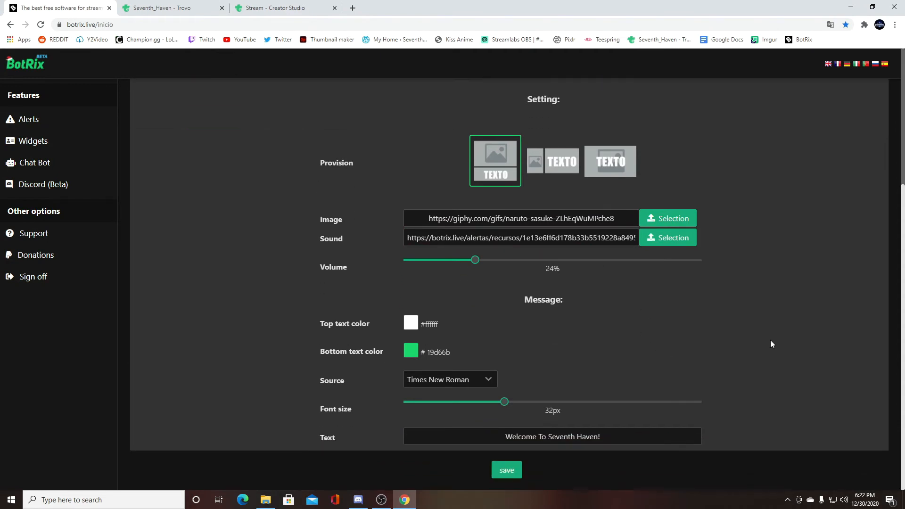
{"action": "scroll", "coordinate": [488, 237], "scroll_direction": "up", "scroll_amount": 3}
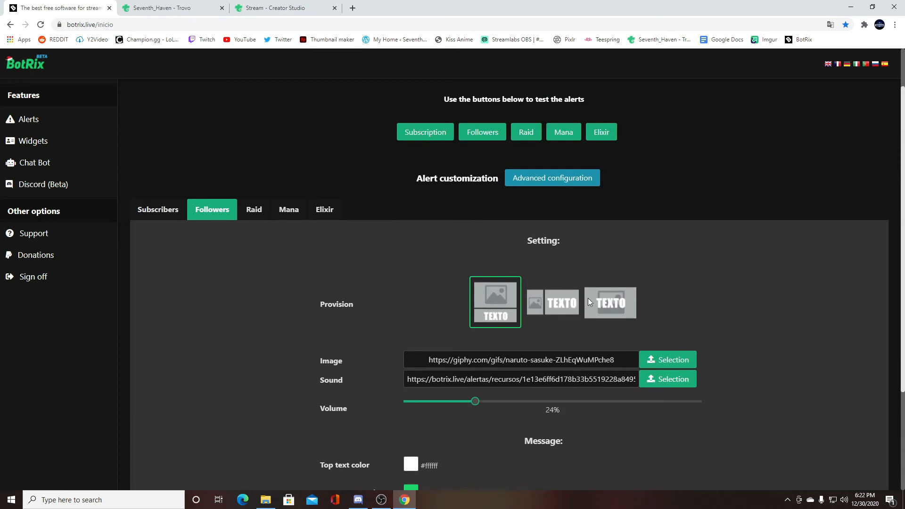
{"action": "scroll", "coordinate": [596, 282], "scroll_direction": "down", "scroll_amount": 2}
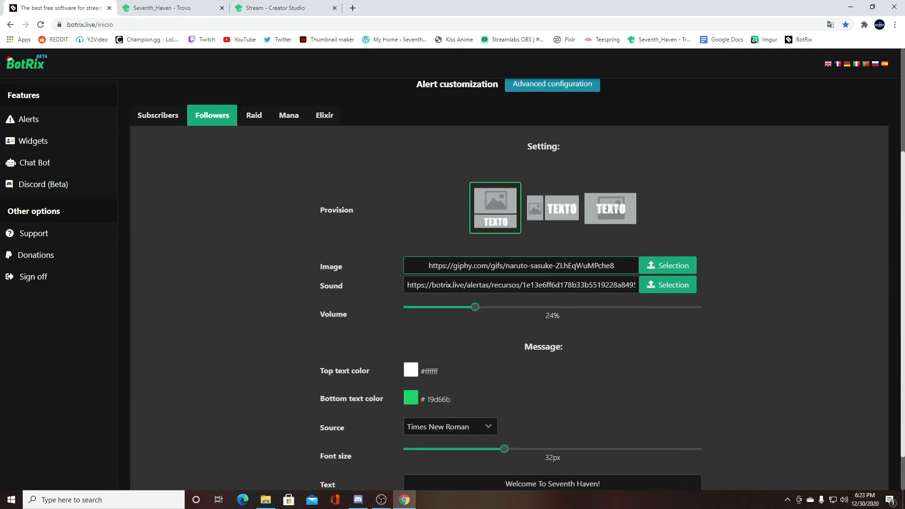
{"action": "left_click", "coordinate": [673, 267]}
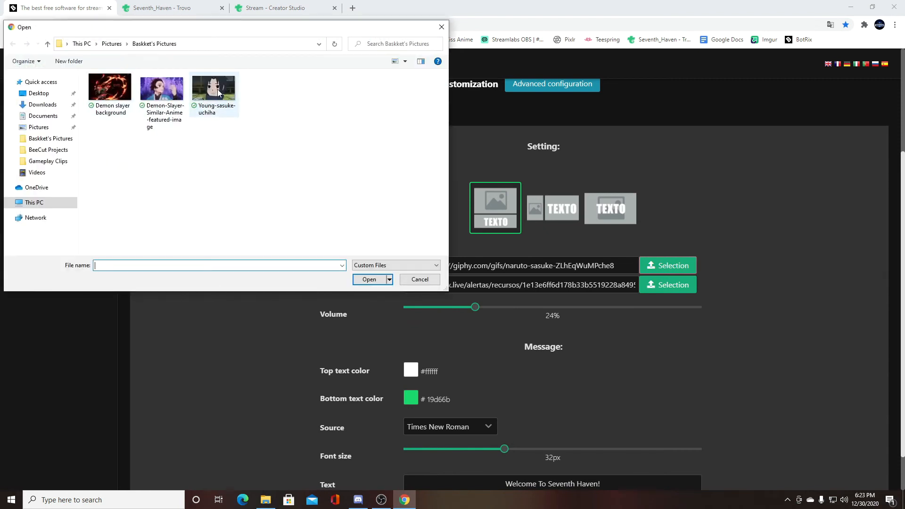
{"action": "left_click", "coordinate": [441, 27]}
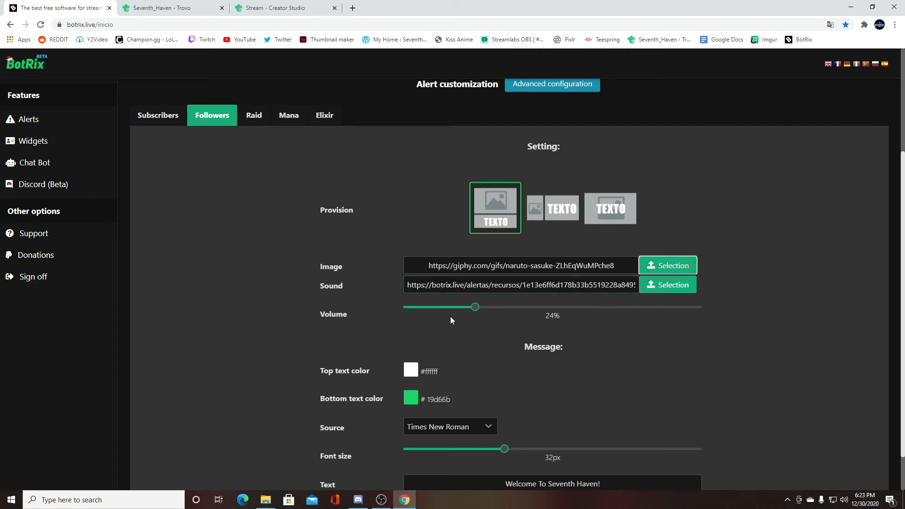
- Examine the follower alert's message settings, including text colors, welcome text and the available fonts
{"action": "scroll", "coordinate": [490, 316], "scroll_direction": "down", "scroll_amount": 1}
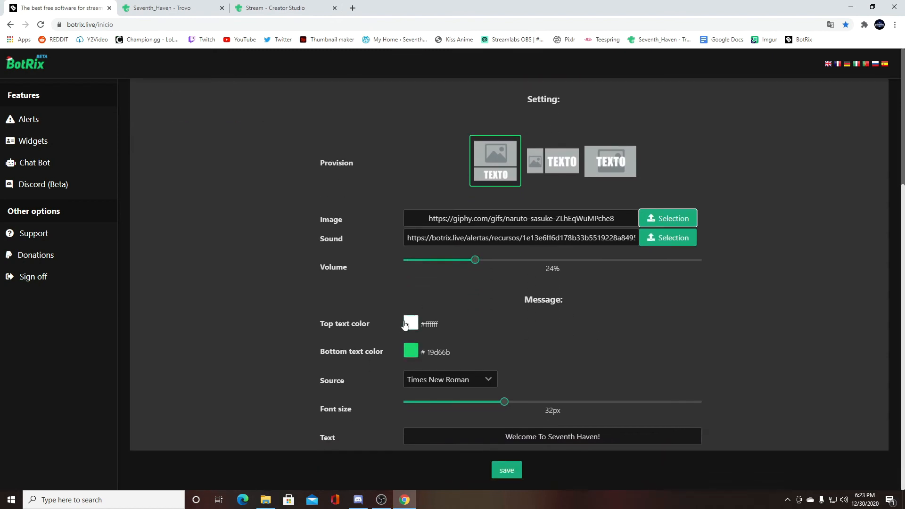
{"action": "scroll", "coordinate": [304, 316], "scroll_direction": "up", "scroll_amount": 2}
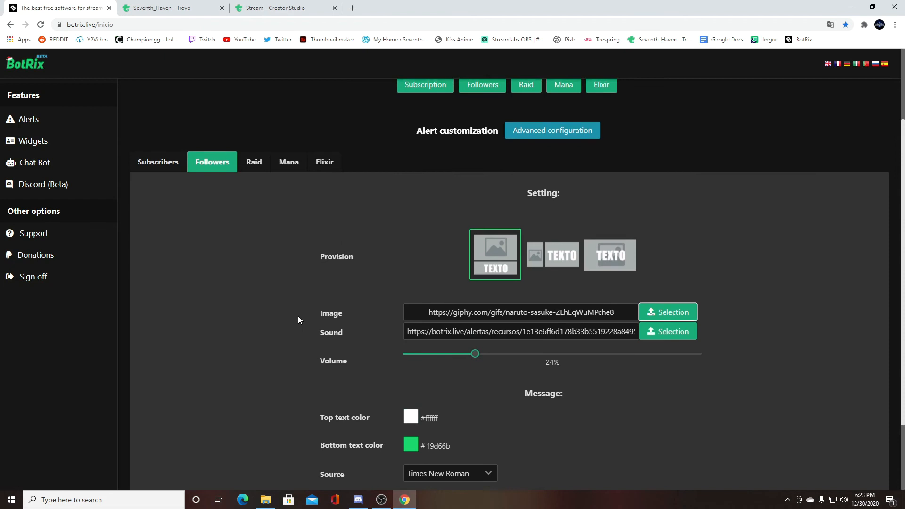
{"action": "scroll", "coordinate": [298, 316], "scroll_direction": "down", "scroll_amount": 2}
{"action": "left_click", "coordinate": [539, 438]}
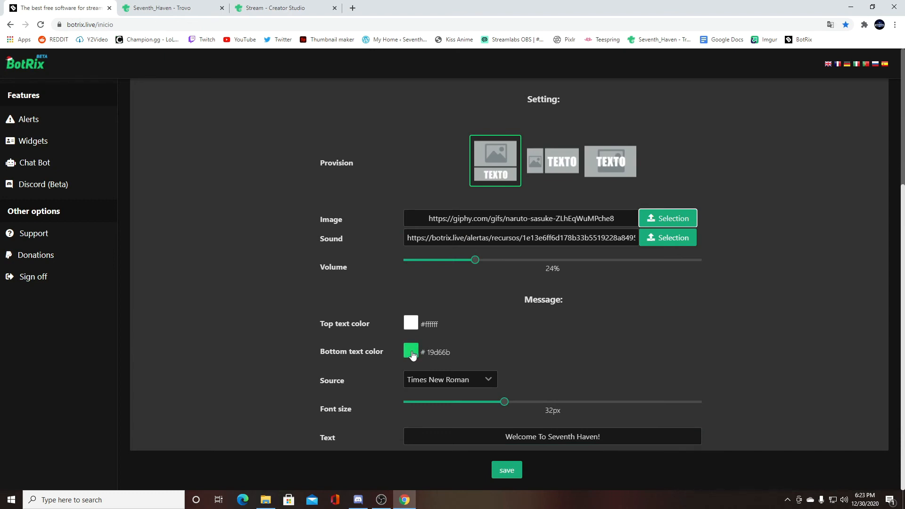
{"action": "left_click", "coordinate": [468, 384]}
{"action": "scroll", "coordinate": [453, 424], "scroll_direction": "down", "scroll_amount": 3}
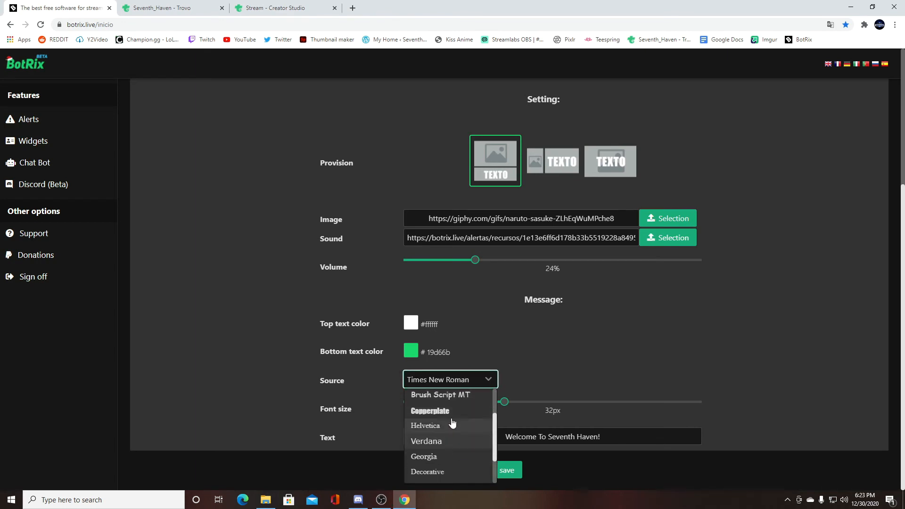
{"action": "scroll", "coordinate": [440, 460], "scroll_direction": "up", "scroll_amount": 3}
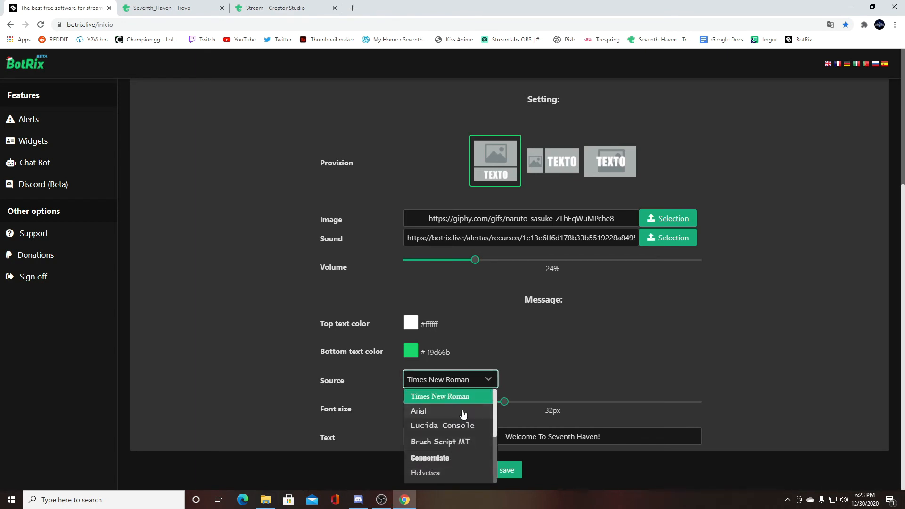
{"action": "left_click", "coordinate": [605, 349]}
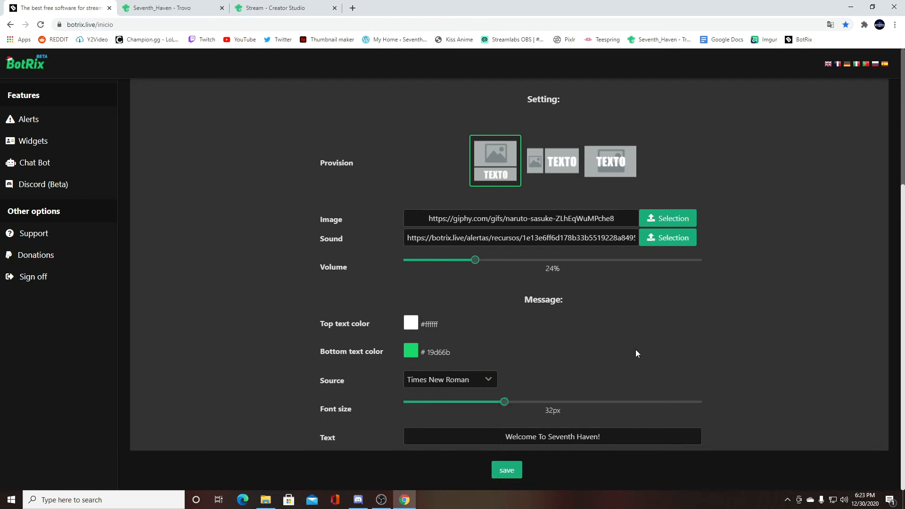
- Review the BotRix alert test options and check the Follow alert source in OBS before returning to BotRix
{"action": "scroll", "coordinate": [652, 347], "scroll_direction": "up", "scroll_amount": 3}
{"action": "scroll", "coordinate": [801, 337], "scroll_direction": "down", "scroll_amount": 3}
{"action": "scroll", "coordinate": [682, 364], "scroll_direction": "up", "scroll_amount": 4}
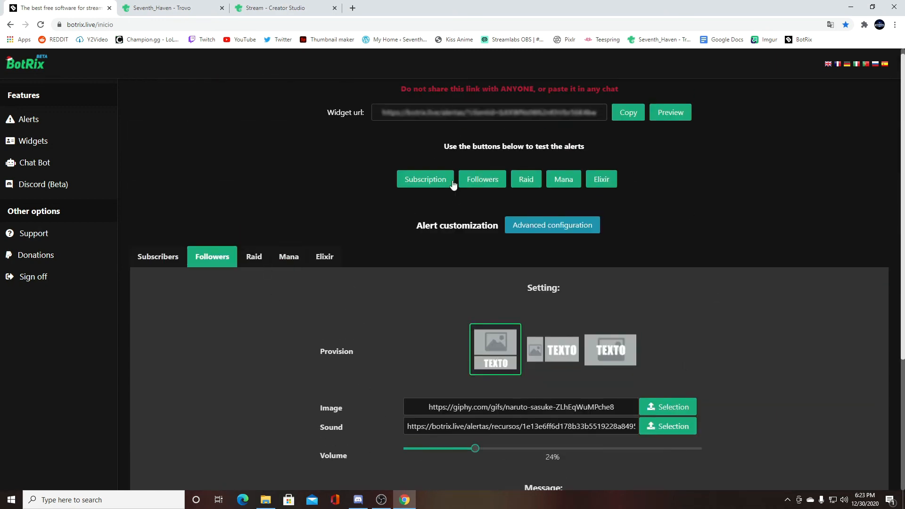
{"action": "left_click", "coordinate": [383, 501]}
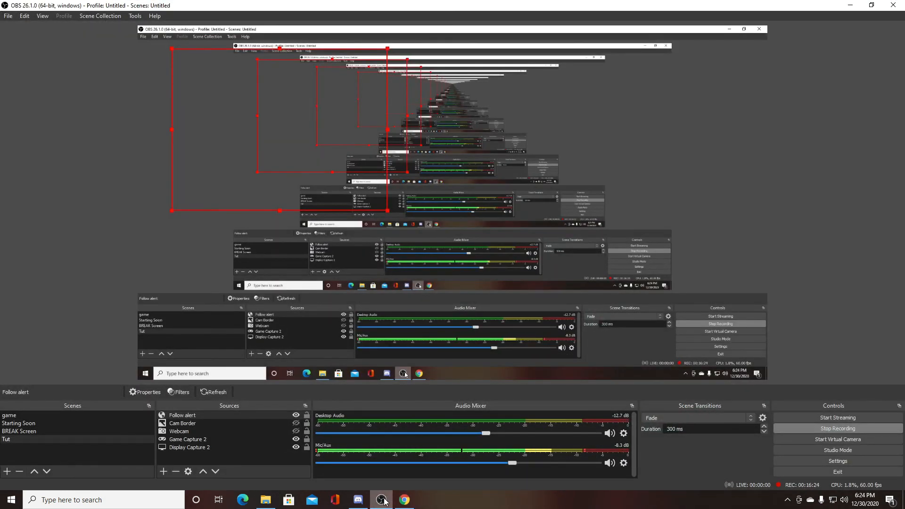
{"action": "left_click", "coordinate": [383, 500]}
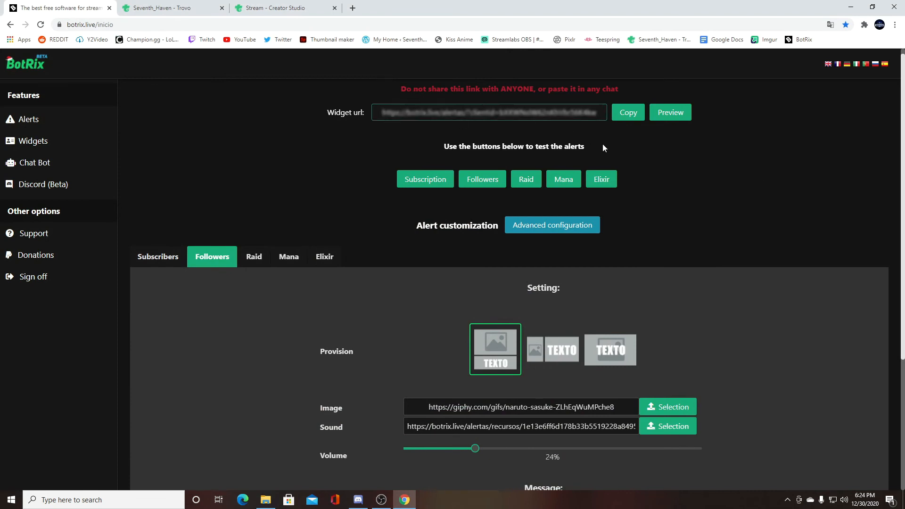
- Save the follower alert settings and return to the alert test options
{"action": "scroll", "coordinate": [811, 268], "scroll_direction": "down", "scroll_amount": 4}
{"action": "scroll", "coordinate": [654, 417], "scroll_direction": "up", "scroll_amount": 4}
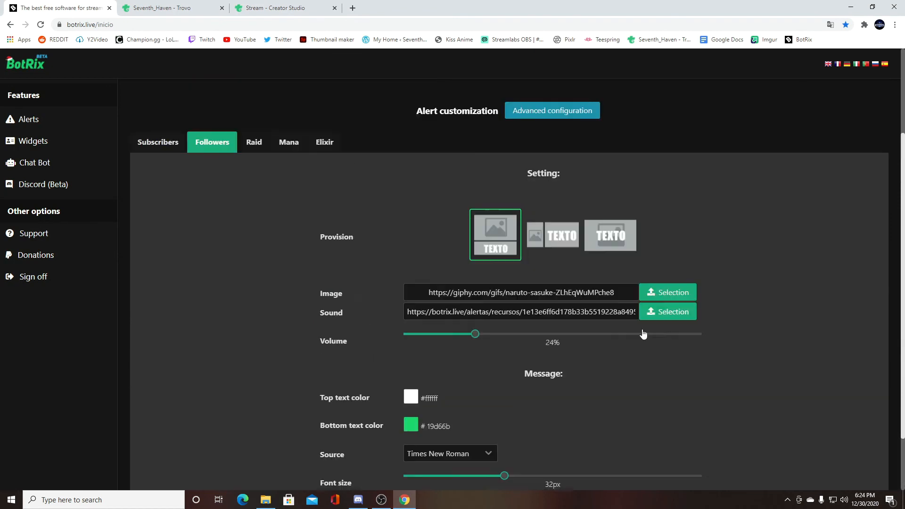
{"action": "scroll", "coordinate": [485, 283], "scroll_direction": "down", "scroll_amount": 4}
{"action": "left_click", "coordinate": [503, 478]}
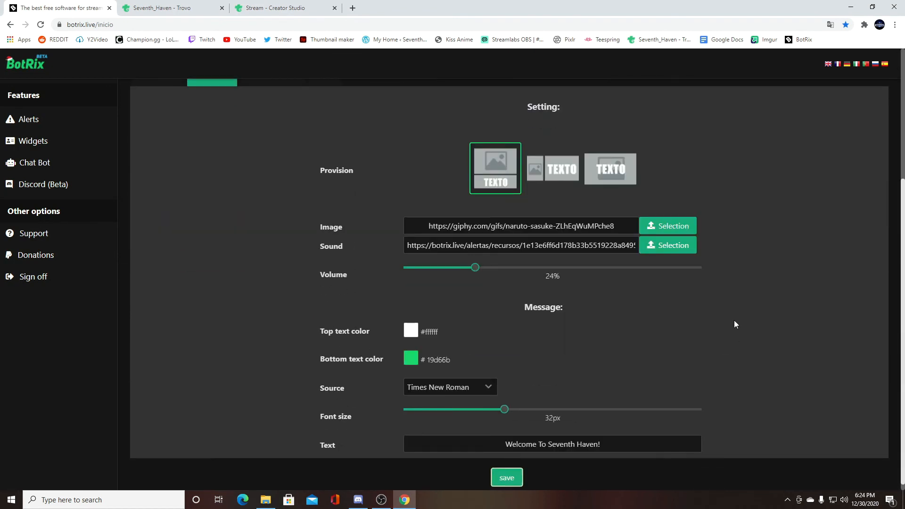
{"action": "scroll", "coordinate": [754, 210], "scroll_direction": "up", "scroll_amount": 4}
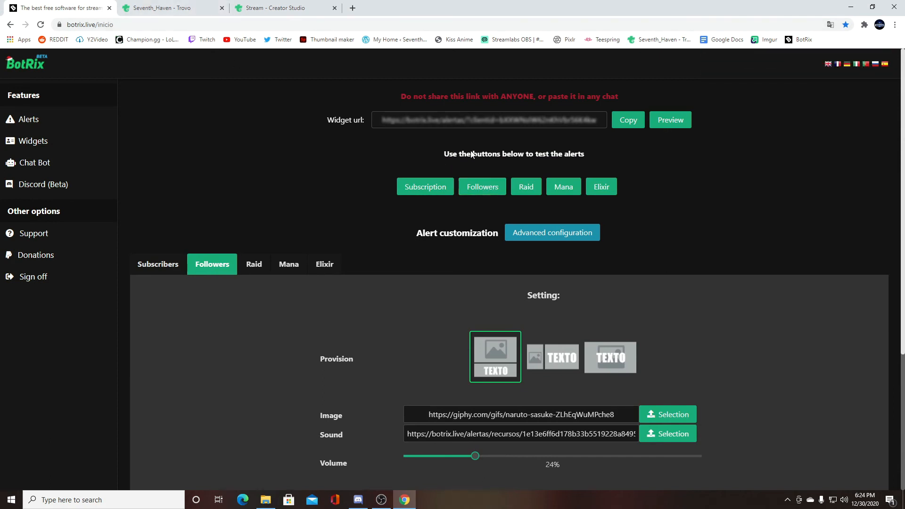
- Send a test follower alert from BotRix and check for it in the Trovo chat and in OBS
{"action": "left_click", "coordinate": [481, 187]}
{"action": "left_click", "coordinate": [208, 8]}
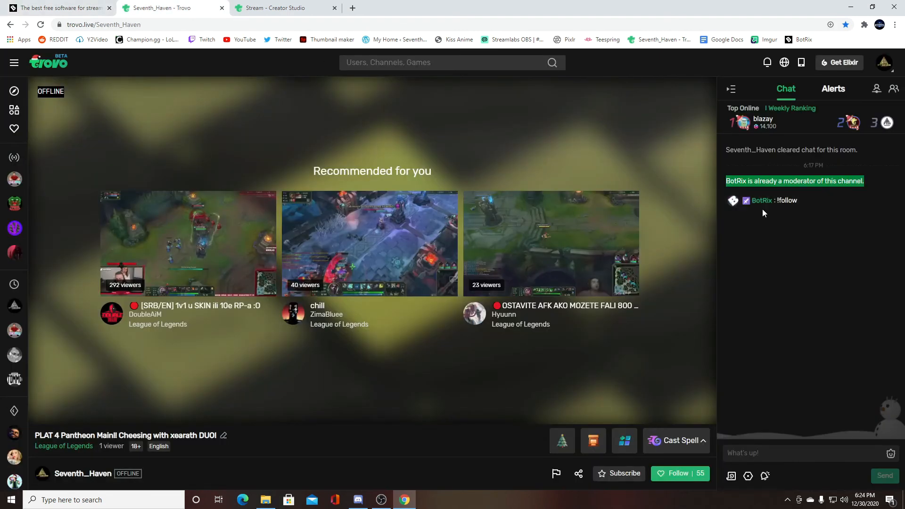
{"action": "left_click", "coordinate": [383, 501]}
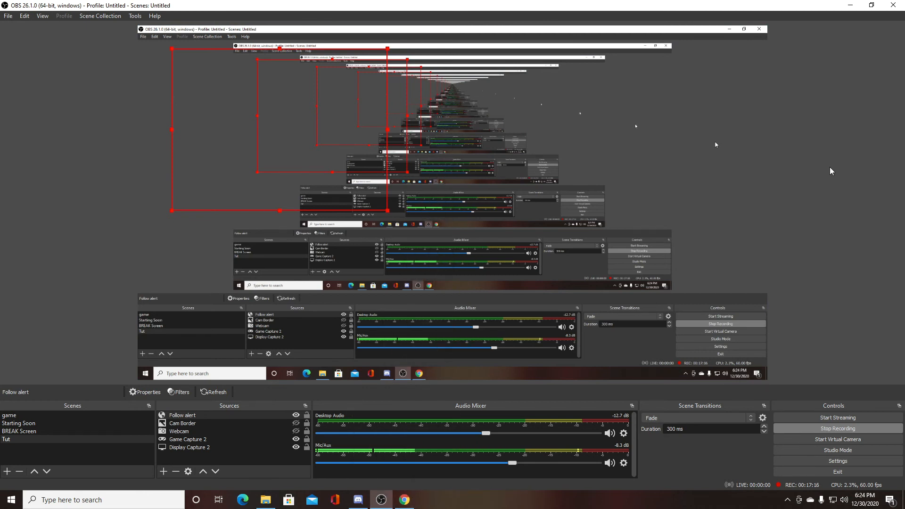
{"action": "left_click", "coordinate": [405, 500]}
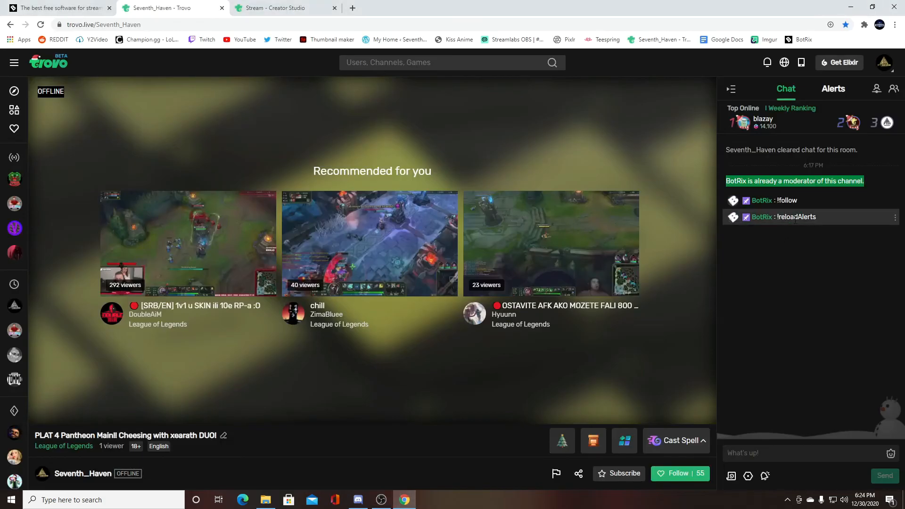
- Trigger the follower alert test again from BotRix and check the Follow alert source in OBS
{"action": "left_click", "coordinate": [268, 6]}
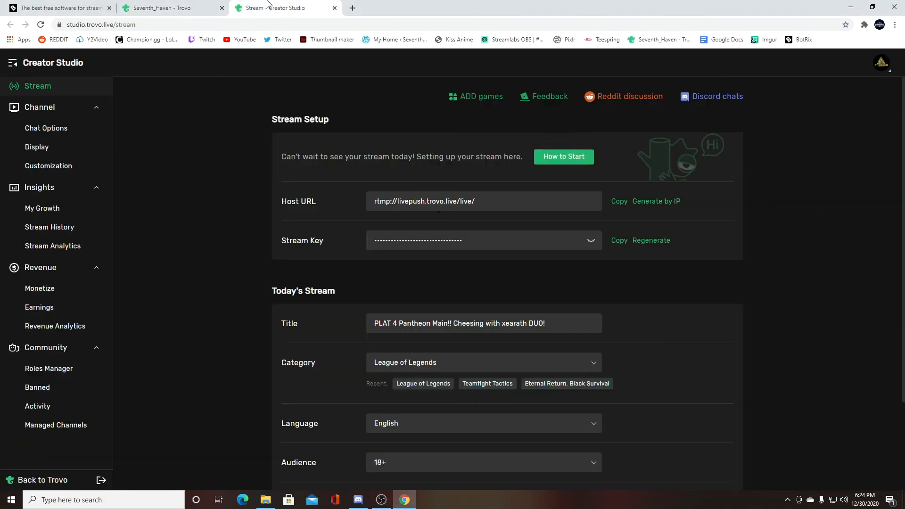
{"action": "left_click", "coordinate": [148, 9]}
{"action": "left_click", "coordinate": [56, 9]}
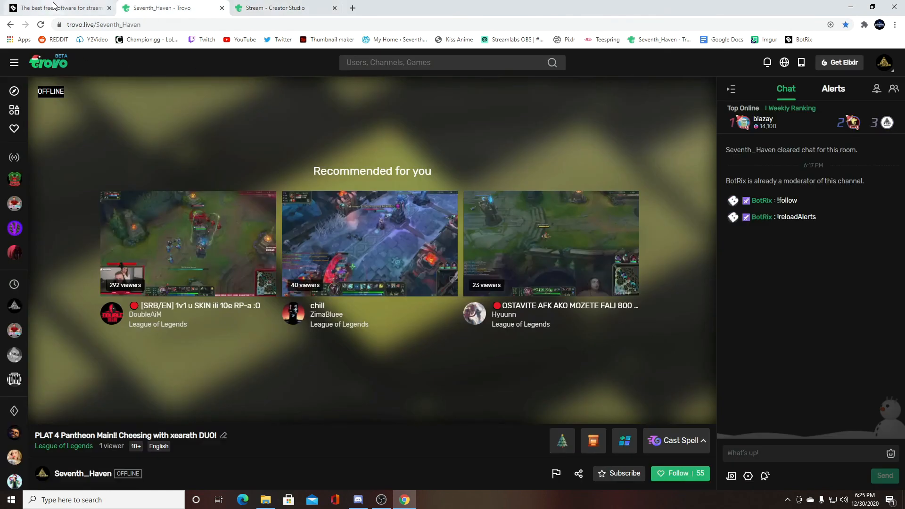
{"action": "left_click", "coordinate": [472, 193]}
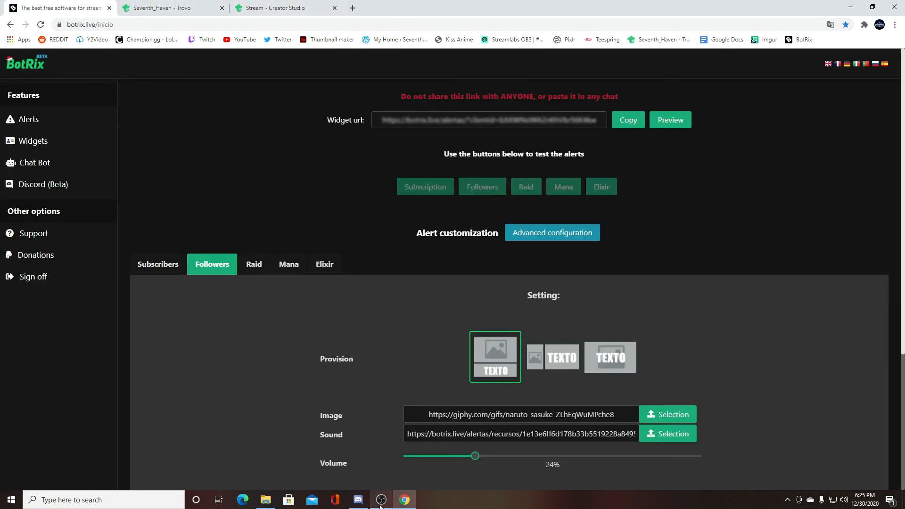
{"action": "mouse_move", "coordinate": [381, 505]}
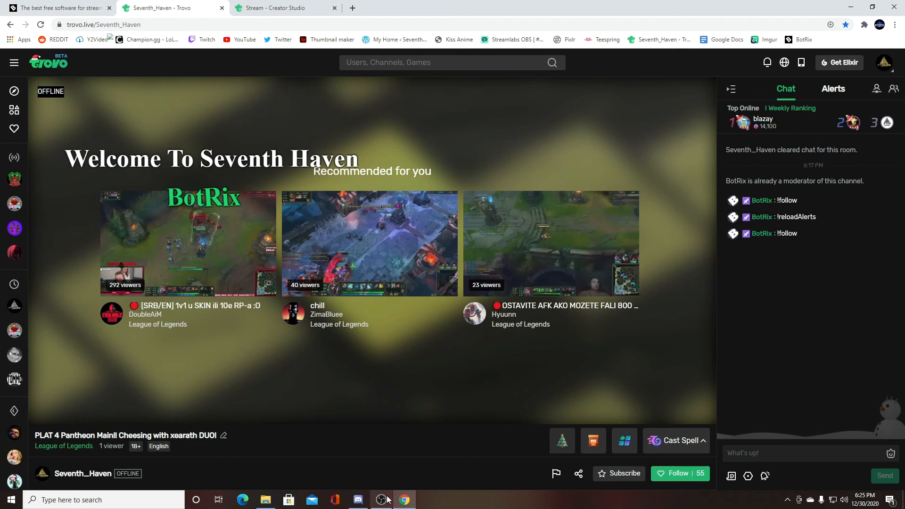
{"action": "left_click", "coordinate": [381, 500]}
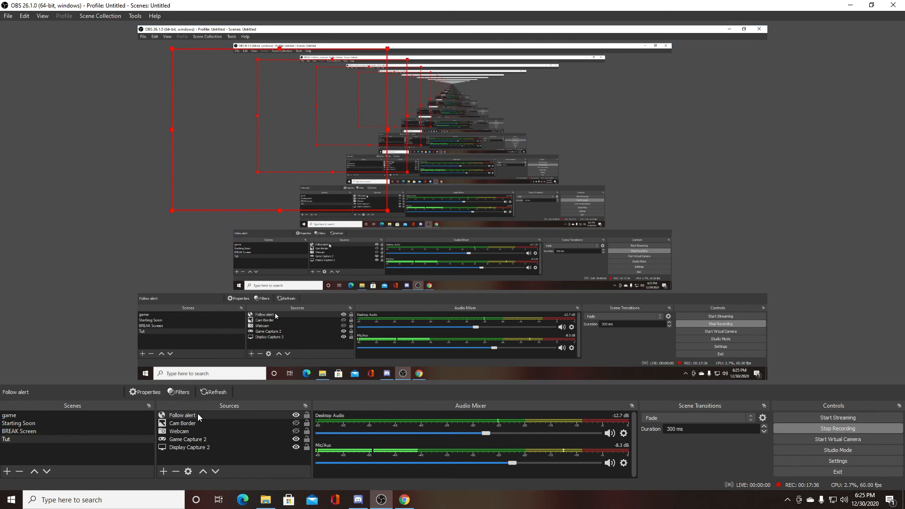
{"action": "left_click", "coordinate": [405, 500]}
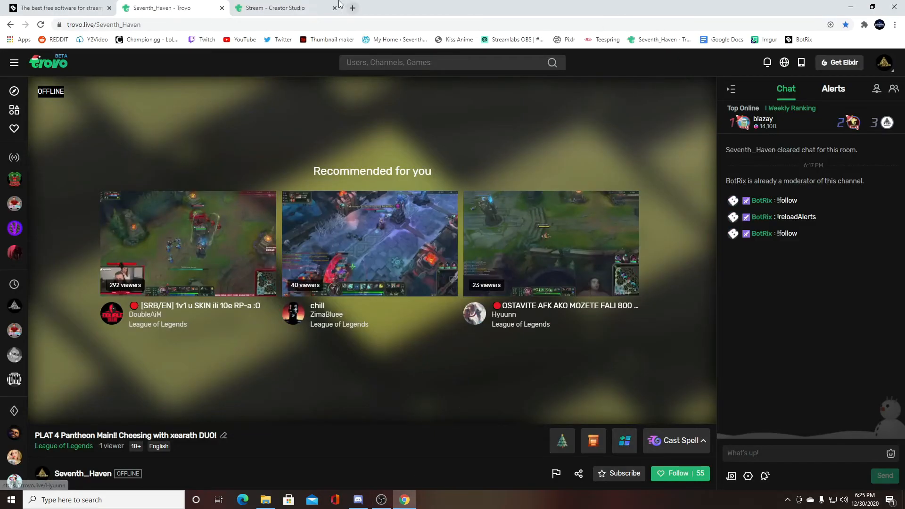
- Replace the follower alert's image in BotRix with an uploaded image file and save the settings
{"action": "left_click", "coordinate": [61, 8]}
{"action": "scroll", "coordinate": [738, 318], "scroll_direction": "down", "scroll_amount": 3}
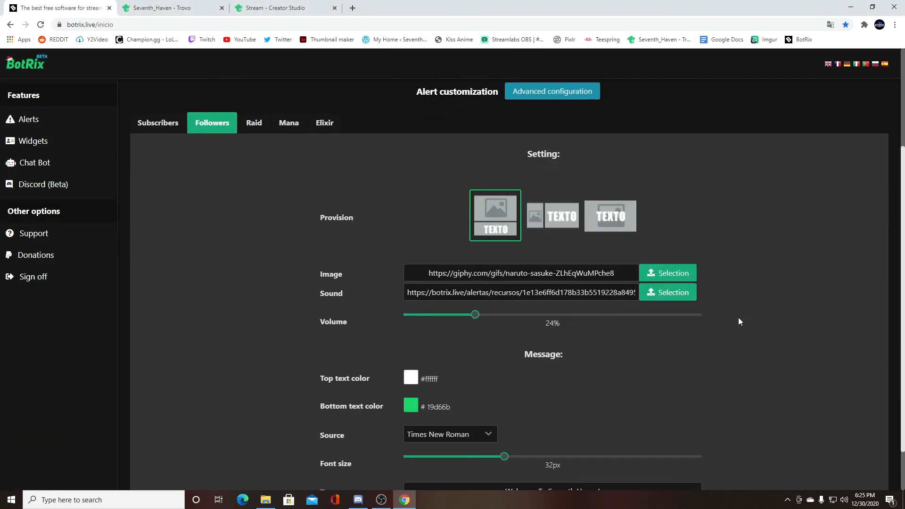
{"action": "left_click", "coordinate": [662, 277]}
{"action": "left_click", "coordinate": [211, 83]}
{"action": "left_click", "coordinate": [370, 279]}
{"action": "scroll", "coordinate": [545, 461], "scroll_direction": "down", "scroll_amount": 1}
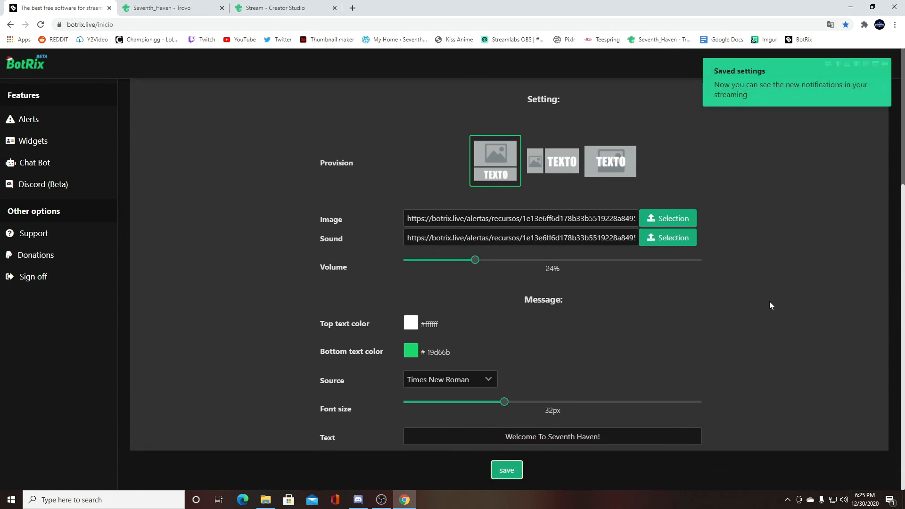
- Test the follower alert with its new image, checking the Trovo chat and the OBS preview
{"action": "scroll", "coordinate": [699, 323], "scroll_direction": "up", "scroll_amount": 4}
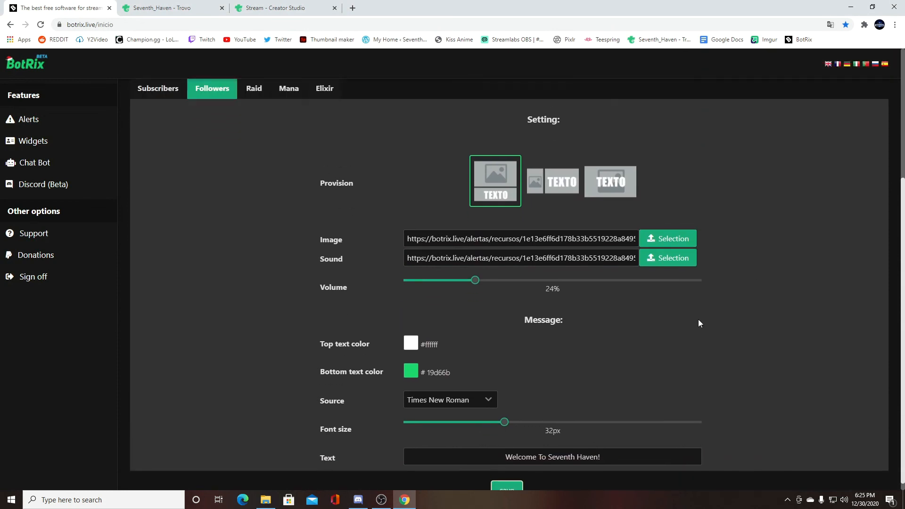
{"action": "left_click", "coordinate": [174, 8]}
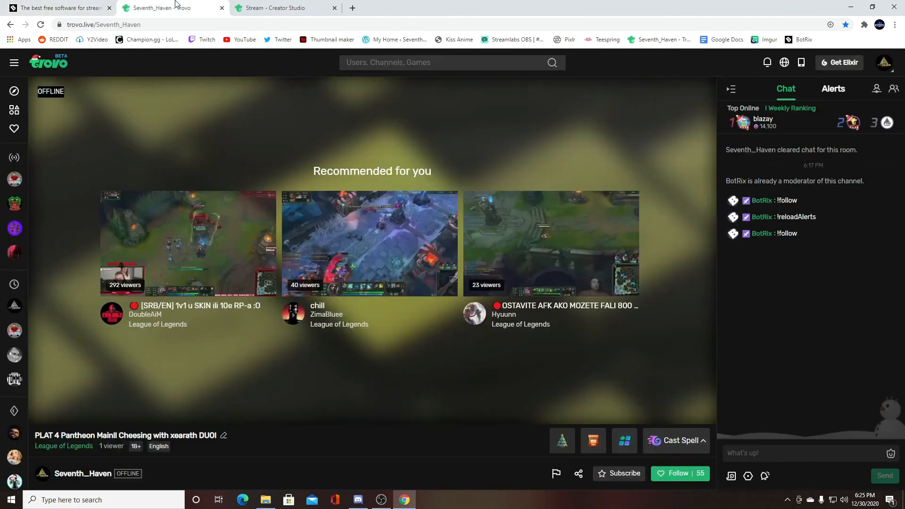
{"action": "left_click", "coordinate": [394, 485]}
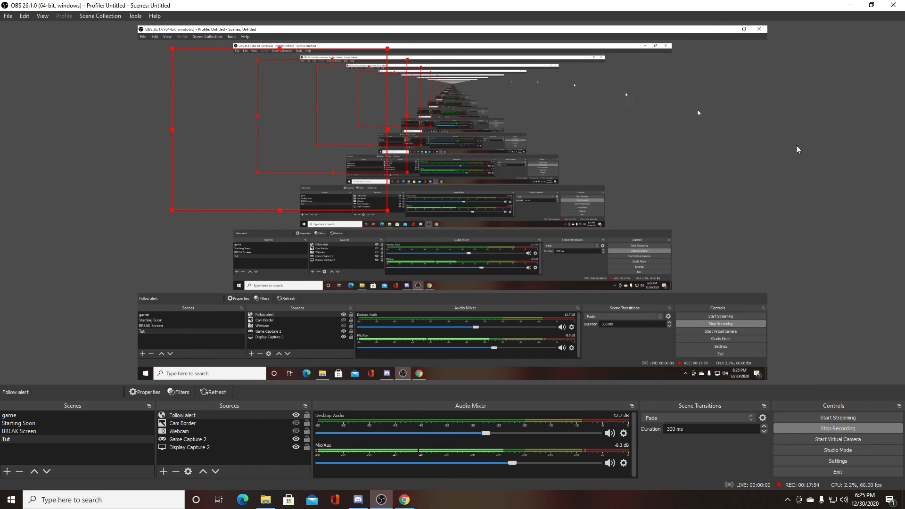
{"action": "left_click", "coordinate": [400, 500]}
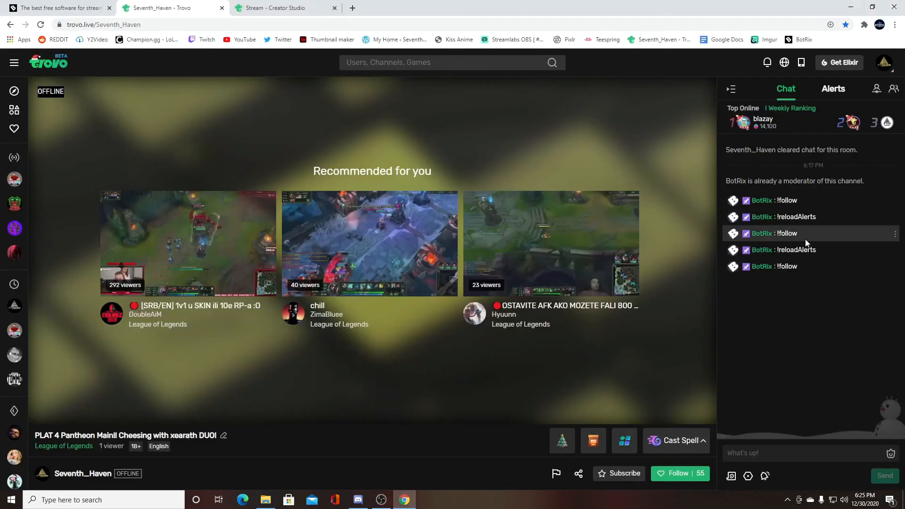
{"action": "left_click", "coordinate": [381, 499]}
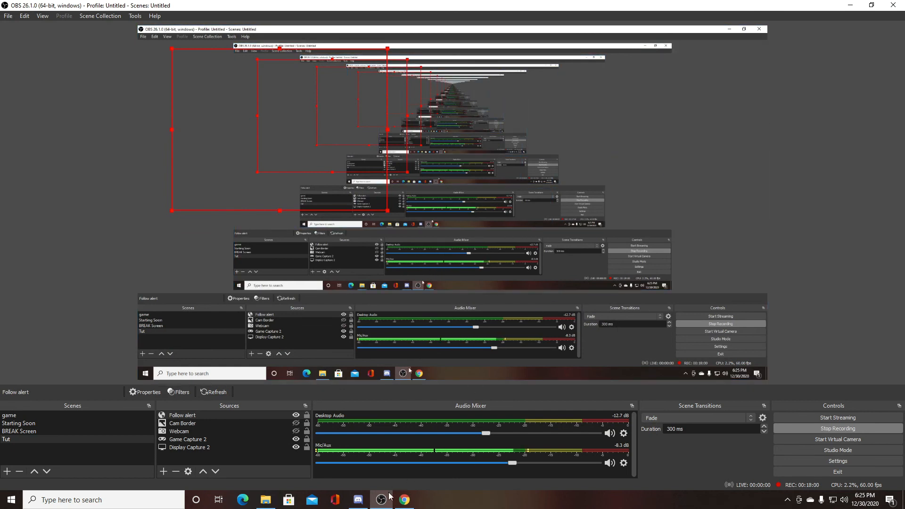
{"action": "mouse_move", "coordinate": [382, 500]}
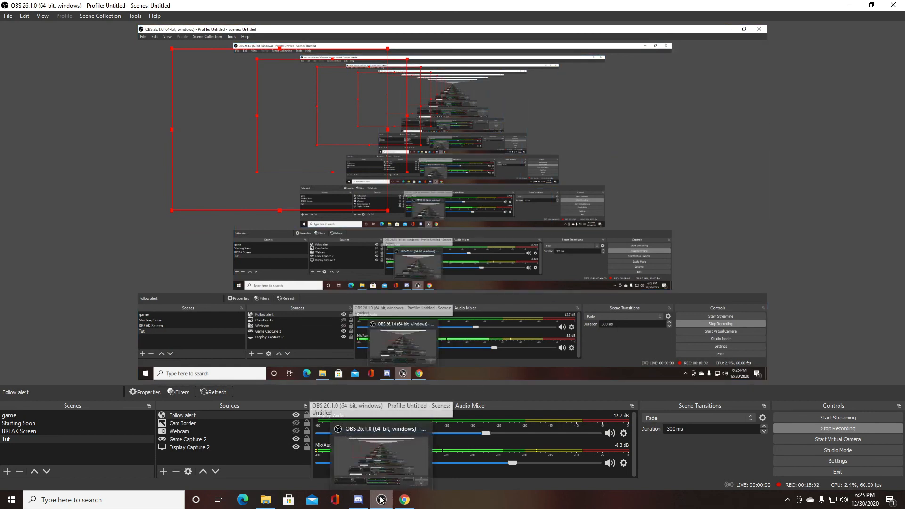
{"action": "left_click", "coordinate": [408, 501]}
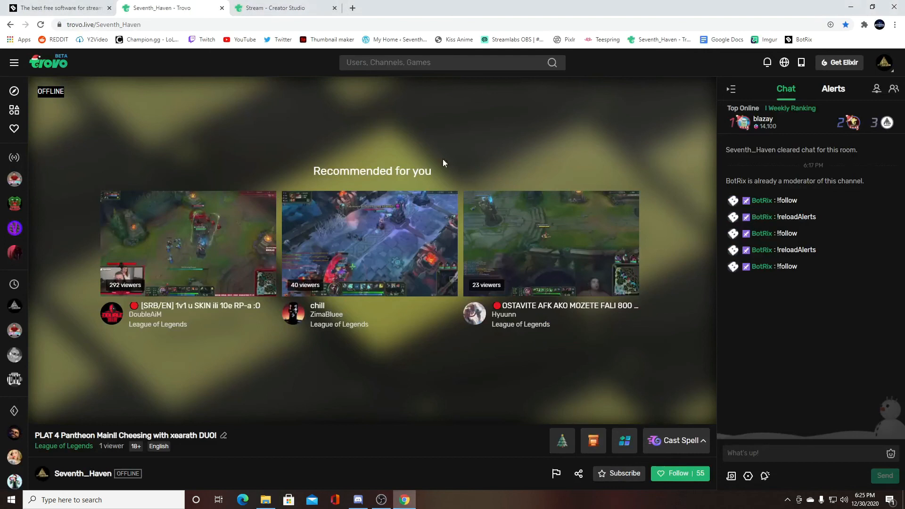
- Run another follower alert test from BotRix and move the Follow alert source slightly right and down in the OBS preview
{"action": "left_click", "coordinate": [71, 7]}
{"action": "left_click", "coordinate": [481, 178]}
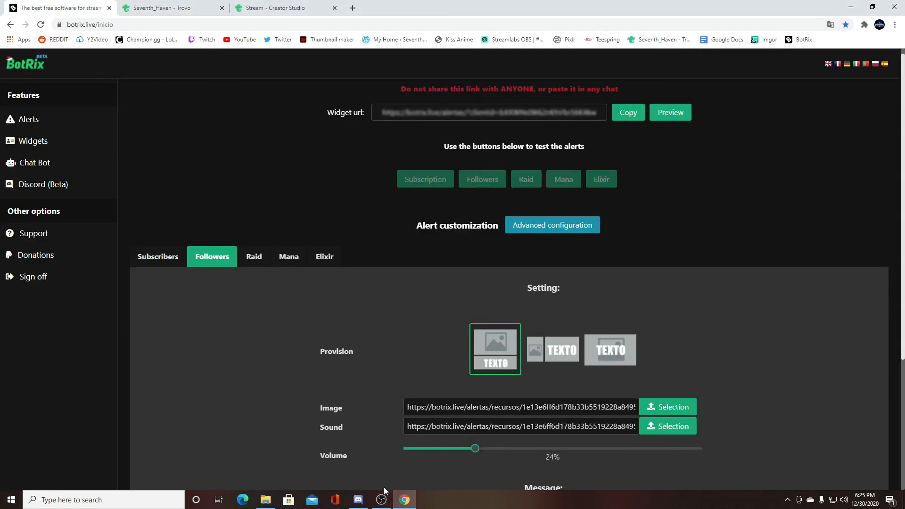
{"action": "left_click", "coordinate": [382, 500]}
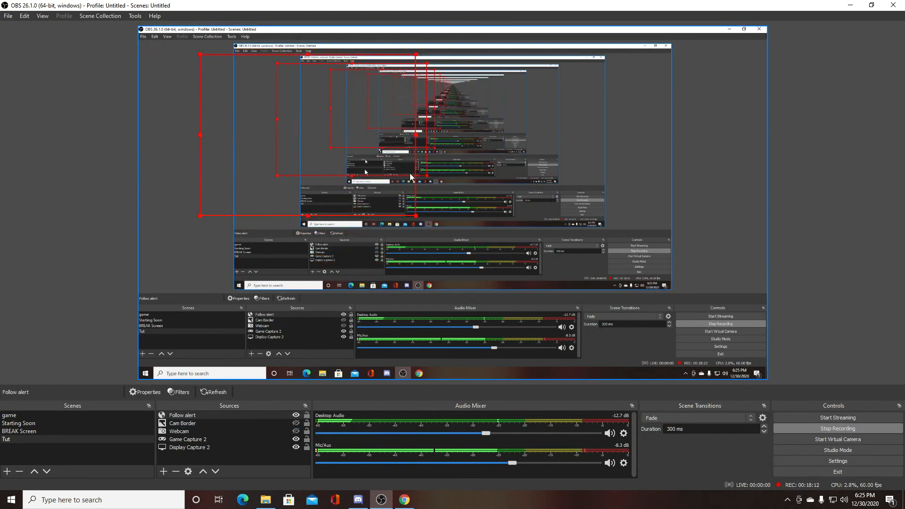
{"action": "left_click", "coordinate": [852, 4]}
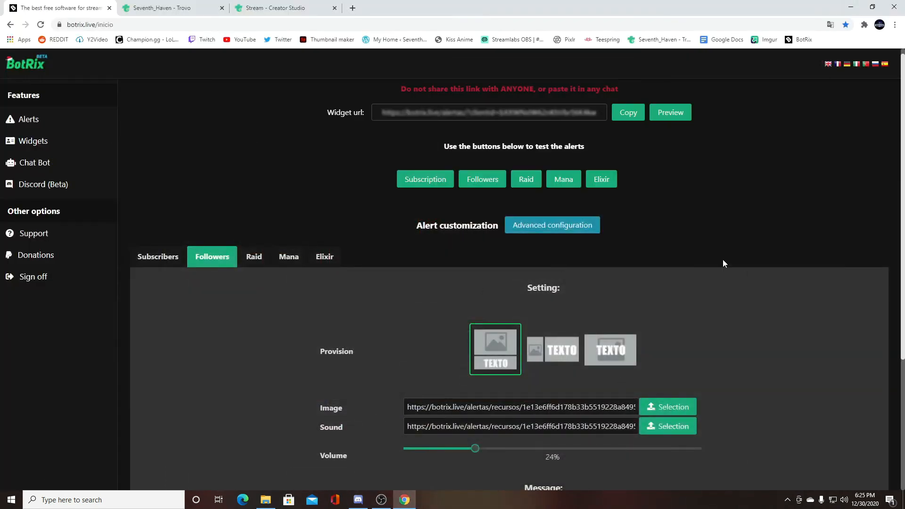
- Review the follower alert's image, sound and message settings in BotRix against the Follow alert source in OBS
{"action": "scroll", "coordinate": [683, 222], "scroll_direction": "down", "scroll_amount": 1}
{"action": "scroll", "coordinate": [683, 223], "scroll_direction": "down", "scroll_amount": 2}
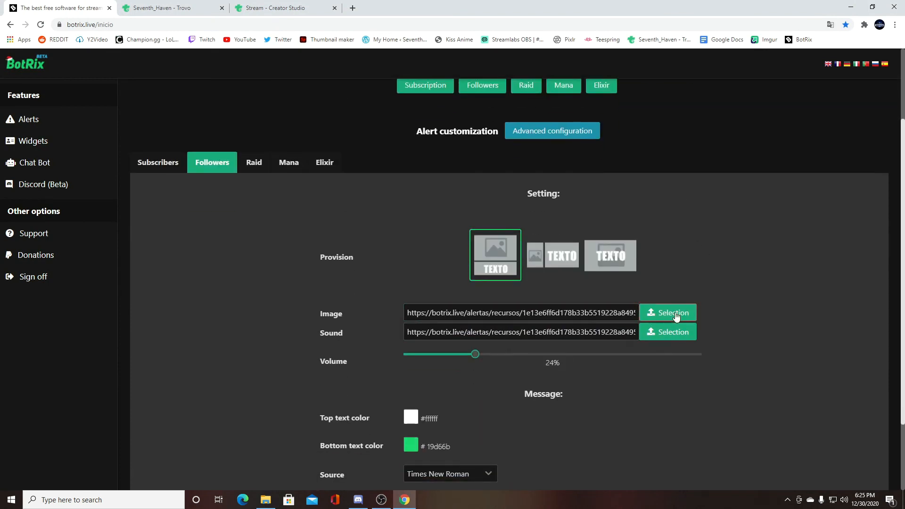
{"action": "scroll", "coordinate": [731, 273], "scroll_direction": "down", "scroll_amount": 2}
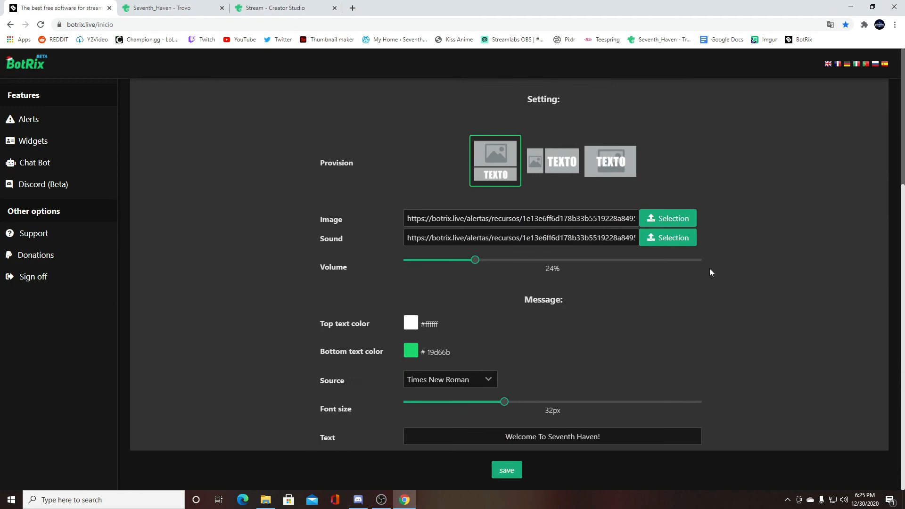
{"action": "scroll", "coordinate": [614, 269], "scroll_direction": "up", "scroll_amount": 4}
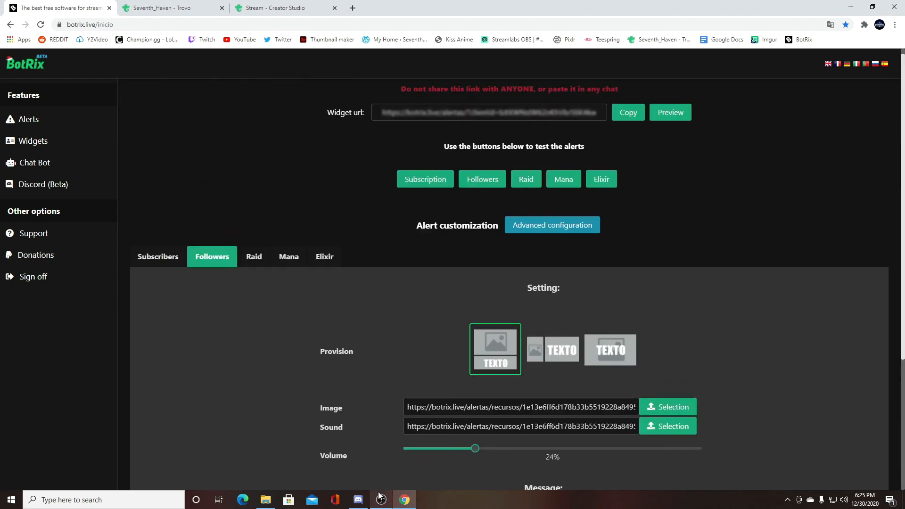
{"action": "scroll", "coordinate": [568, 253], "scroll_direction": "down", "scroll_amount": 3}
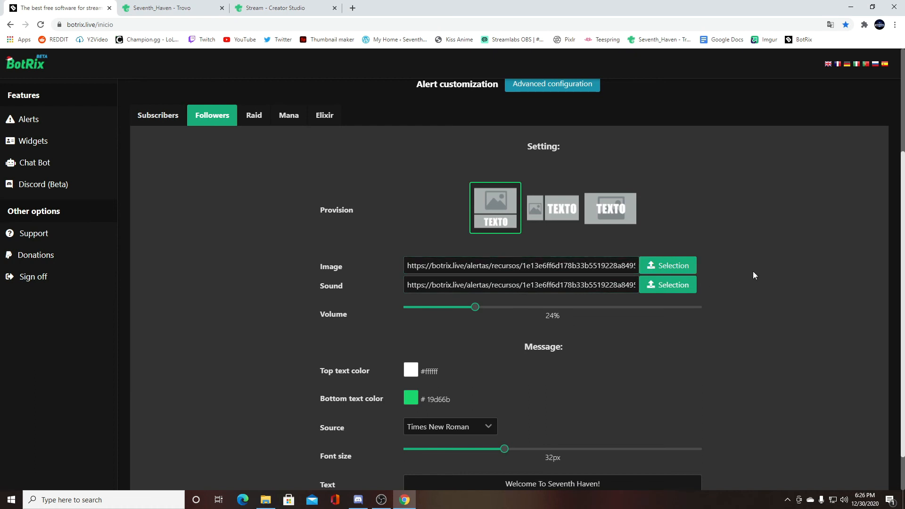
{"action": "left_click", "coordinate": [383, 501]}
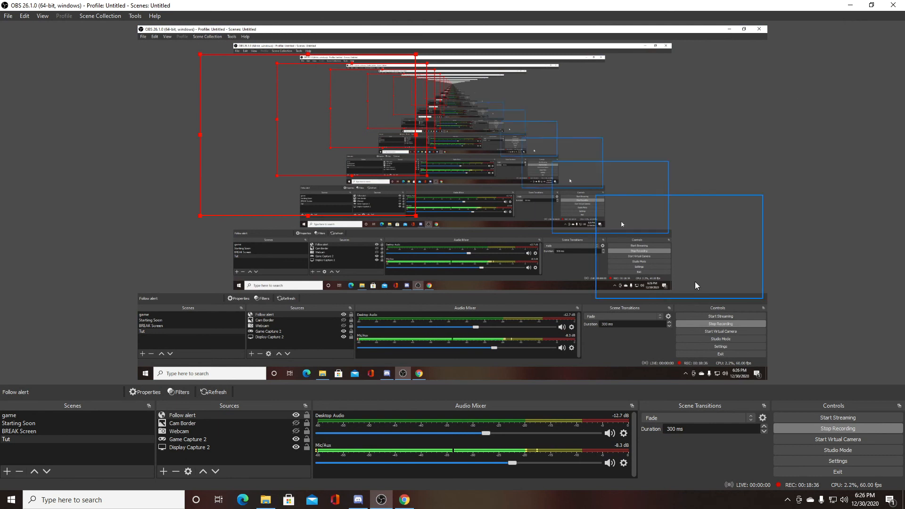
{"action": "left_click", "coordinate": [851, 5]}
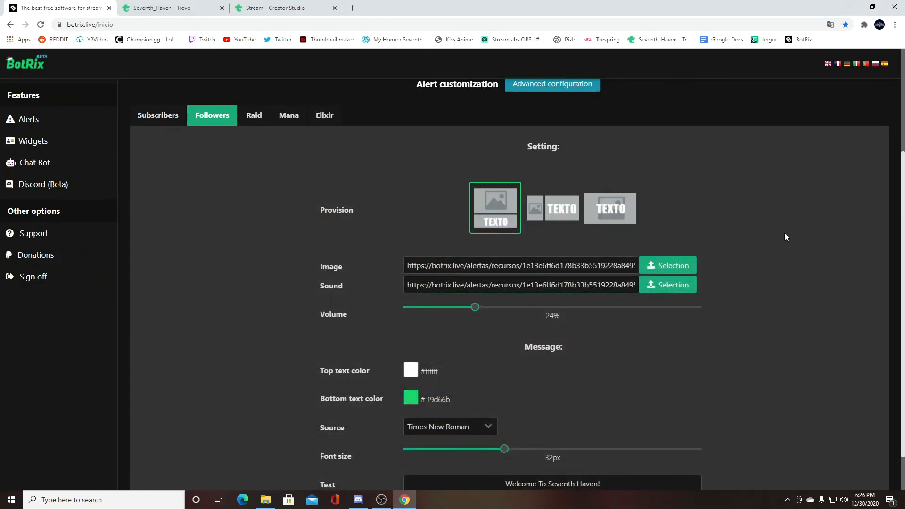
{"action": "scroll", "coordinate": [785, 237], "scroll_direction": "up", "scroll_amount": 3}
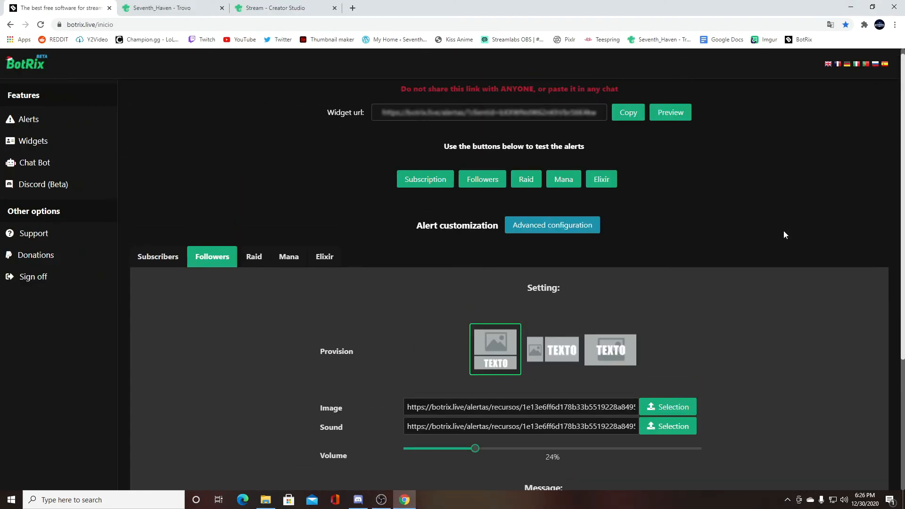
- Examine the subscriber alert's layout, image, sound and volume settings in BotRix
{"action": "left_click", "coordinate": [151, 259]}
{"action": "scroll", "coordinate": [278, 283], "scroll_direction": "down", "scroll_amount": 3}
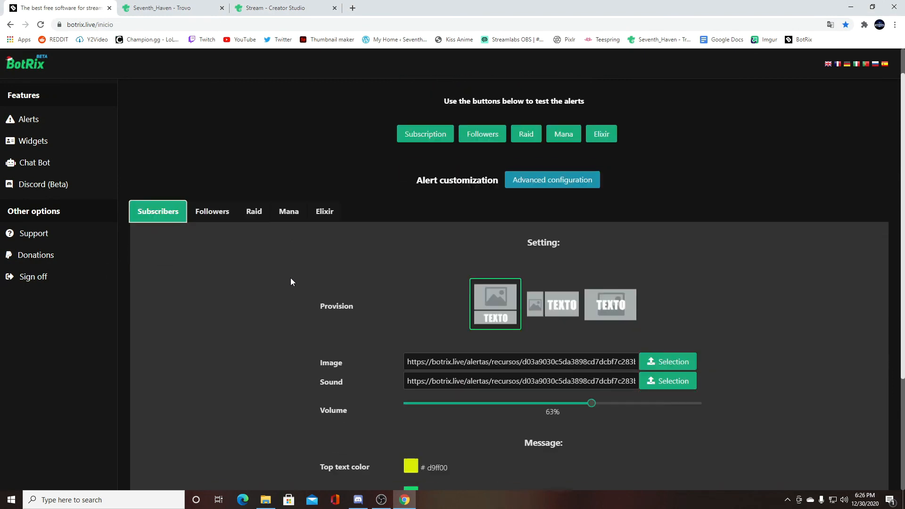
{"action": "scroll", "coordinate": [681, 99], "scroll_direction": "up", "scroll_amount": 3}
- Copy the BotRix widget URL and create a new browser source named "subs" in the OBS Tut scene
{"action": "left_click", "coordinate": [627, 123]}
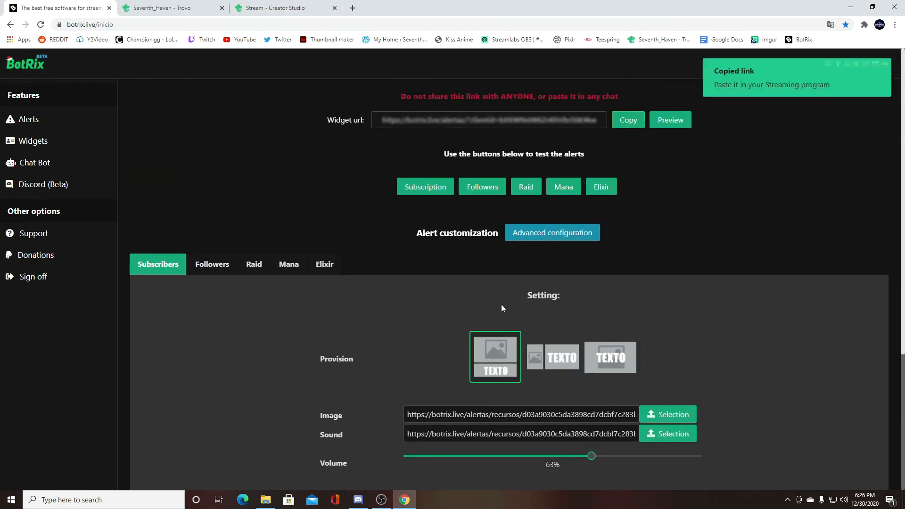
{"action": "left_click", "coordinate": [381, 500]}
{"action": "left_click", "coordinate": [163, 471]}
{"action": "left_click", "coordinate": [215, 337]}
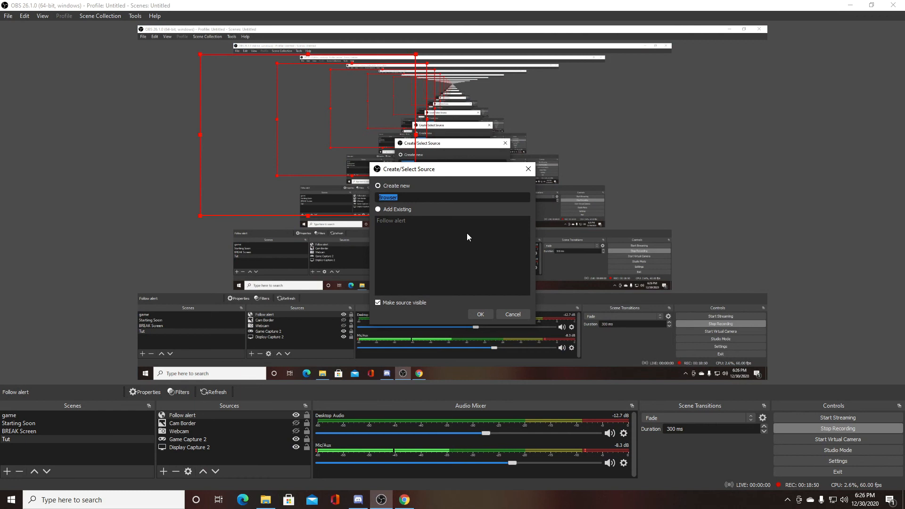
{"action": "type", "text": "subs"}
{"action": "key", "text": "Return"}
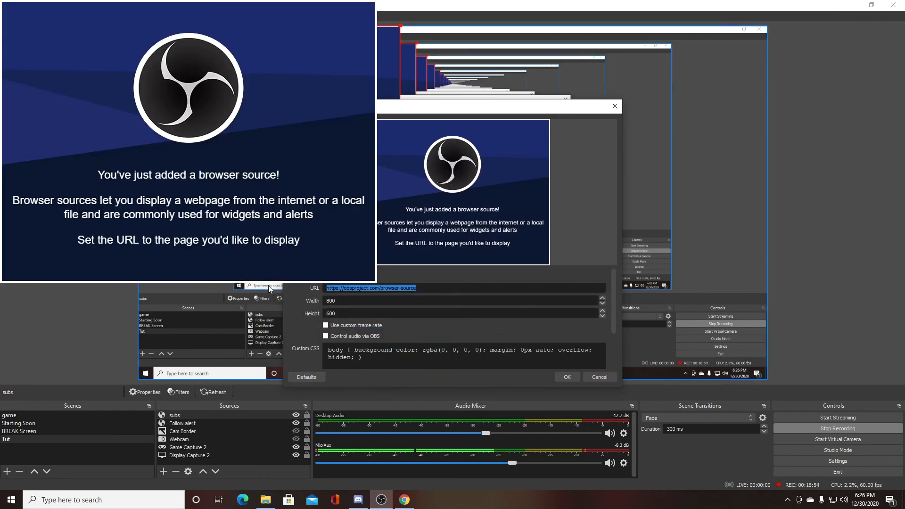
- Replace the subs source's default URL with the copied private widget URL and confirm the source properties
{"action": "key", "text": "BackSpace"}
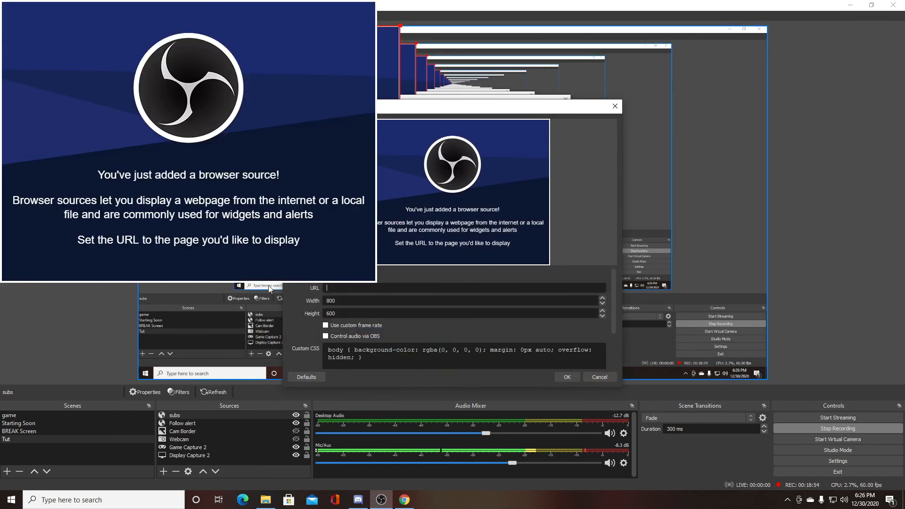
{"action": "right_click", "coordinate": [359, 286]}
{"action": "left_click", "coordinate": [394, 338]}
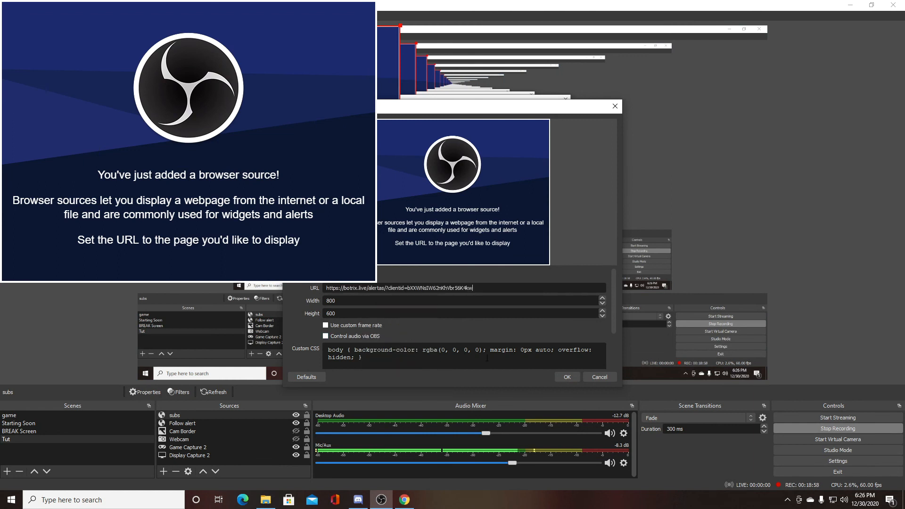
{"action": "left_click", "coordinate": [568, 377]}
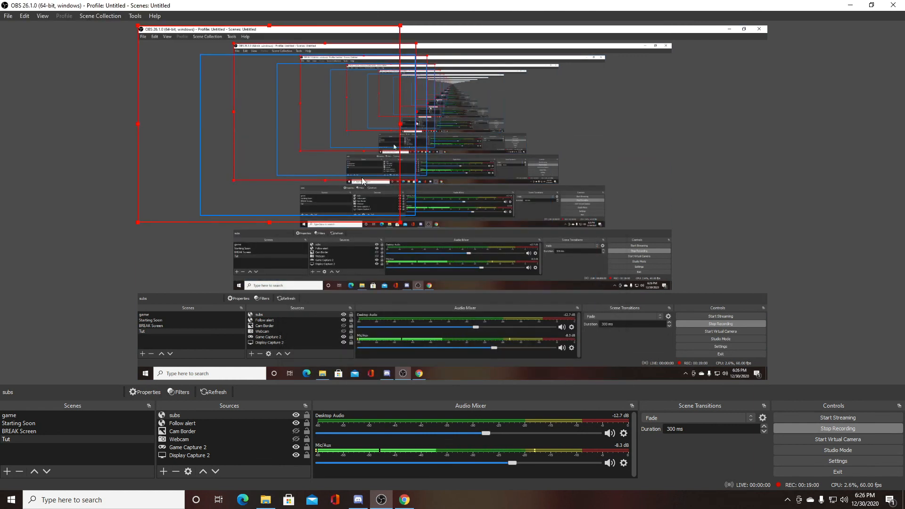
- Trigger a test subscription alert in BotRix and check the subs source in the OBS preview, ending back in BotRix
{"action": "left_click", "coordinate": [852, 5]}
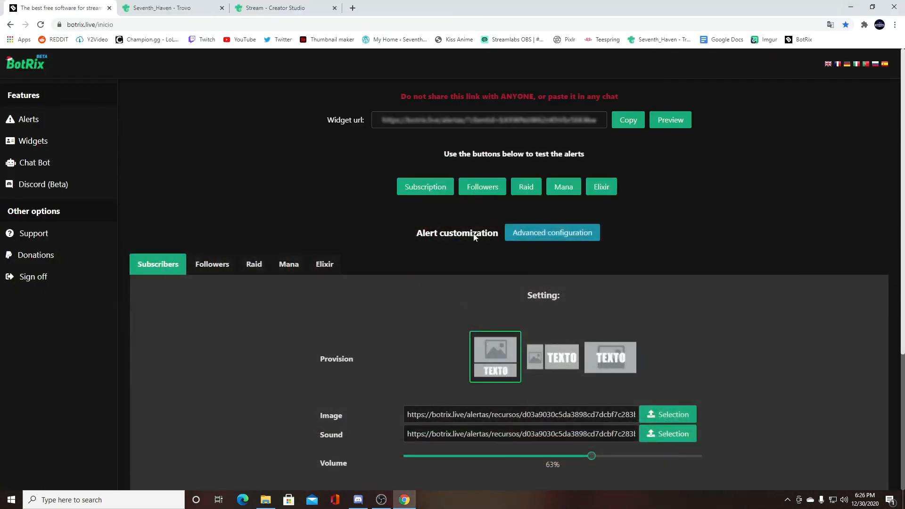
{"action": "left_click", "coordinate": [427, 187]}
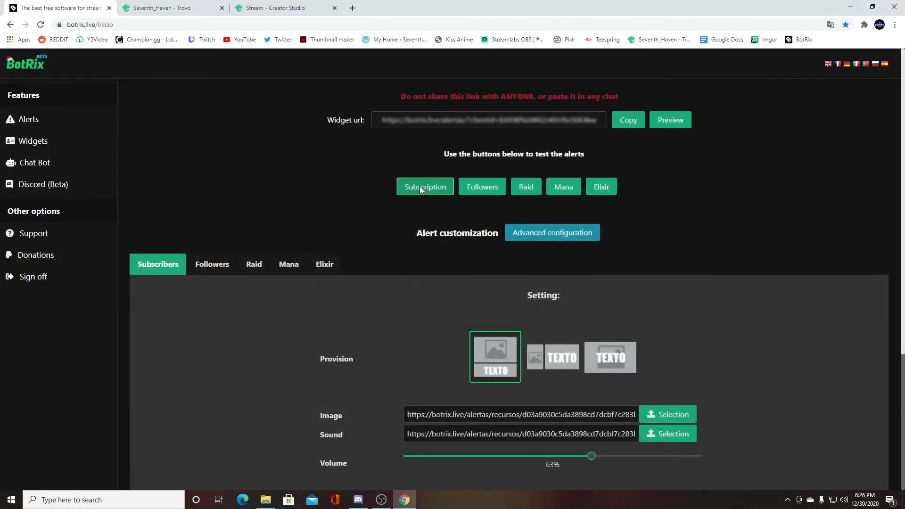
{"action": "mouse_move", "coordinate": [383, 498]}
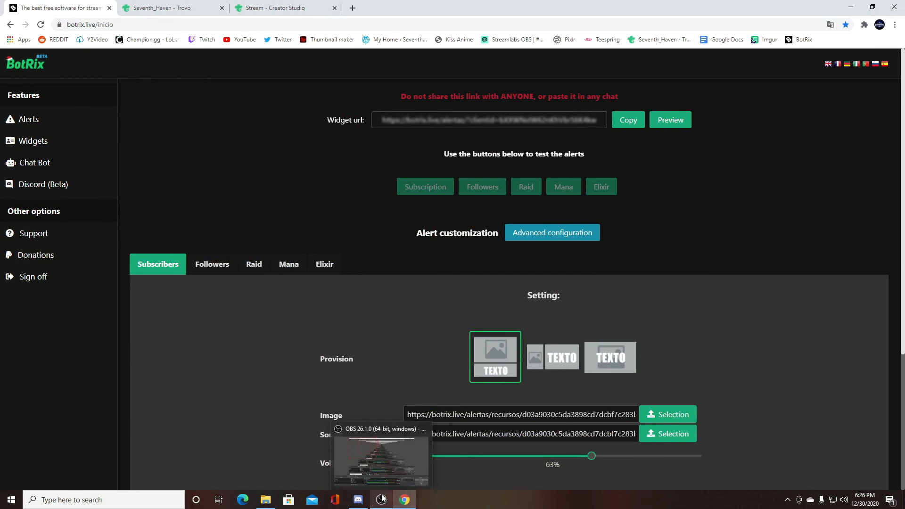
{"action": "left_click", "coordinate": [383, 498]}
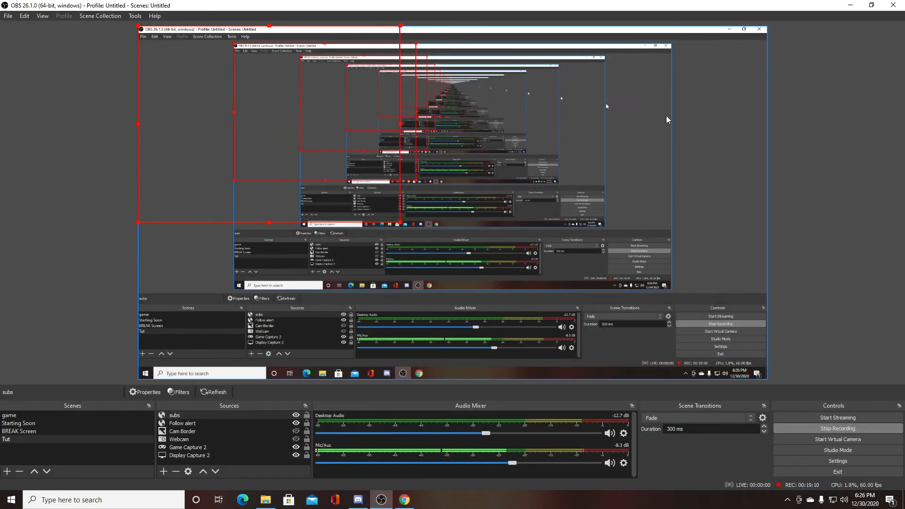
{"action": "left_click", "coordinate": [852, 5]}
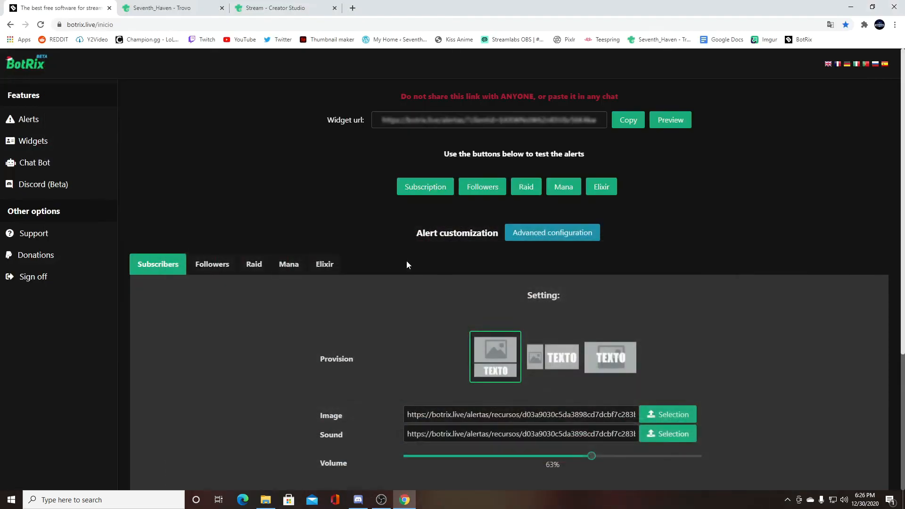
{"action": "scroll", "coordinate": [755, 279], "scroll_direction": "down", "scroll_amount": 3}
{"action": "scroll", "coordinate": [784, 263], "scroll_direction": "up", "scroll_amount": 3}
{"action": "left_click", "coordinate": [851, 7]}
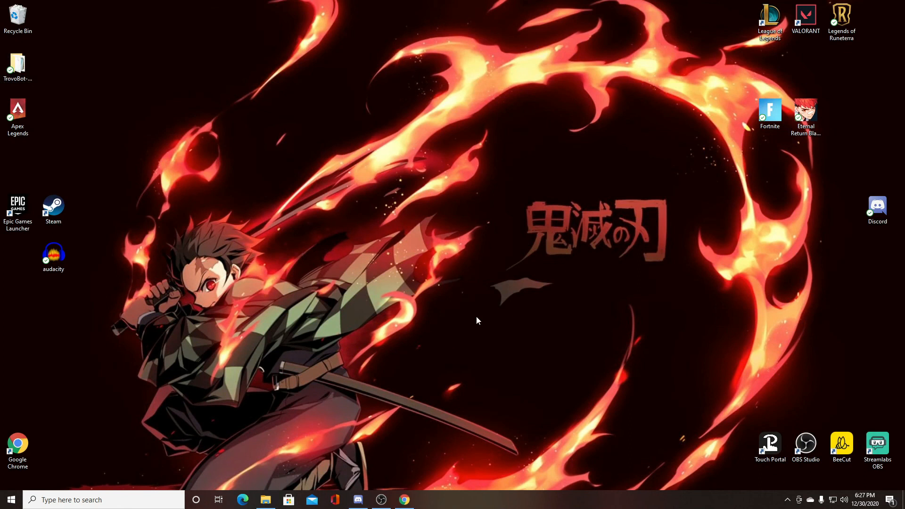
{"action": "left_click", "coordinate": [404, 499]}
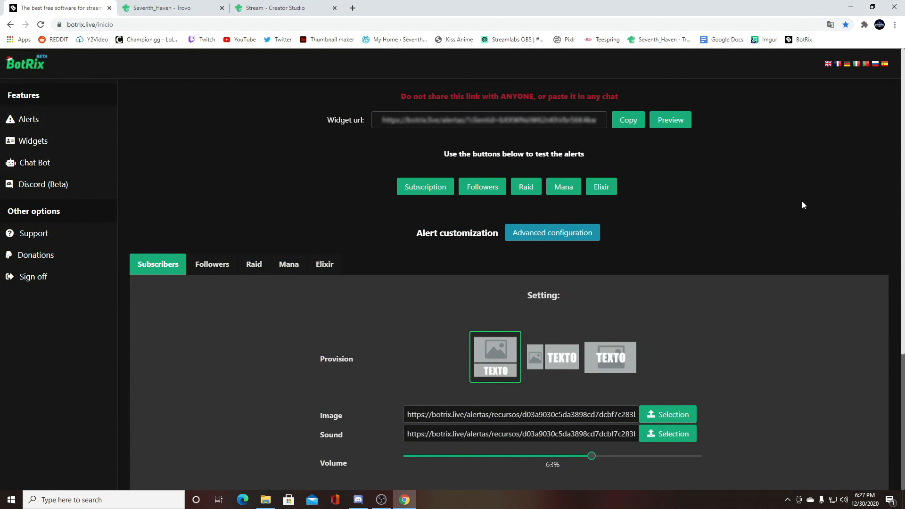
{"action": "left_click", "coordinate": [851, 7]}
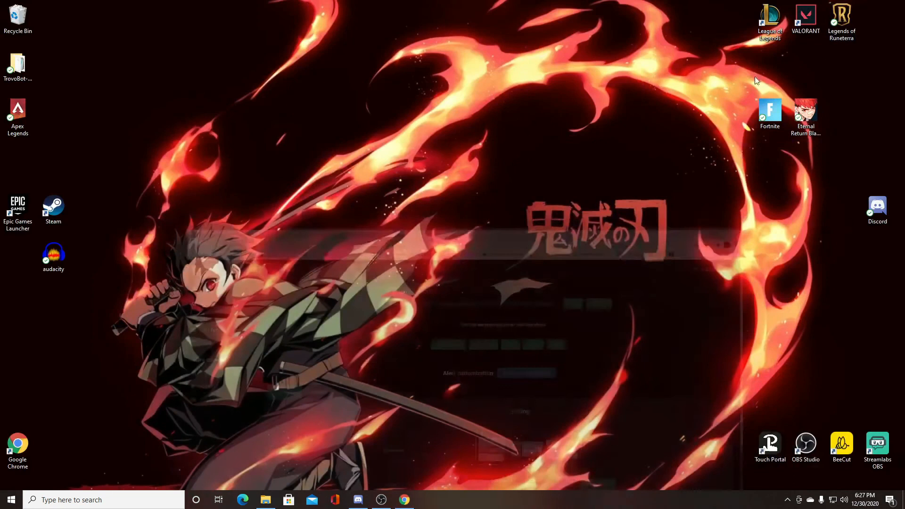
{"action": "left_click_drag", "start_coordinate": [514, 178], "coordinate": [690, 307]}
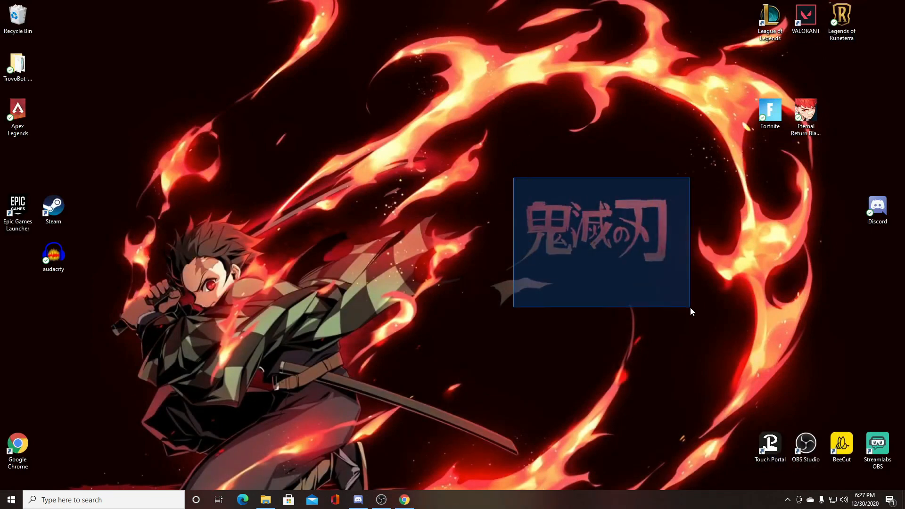
{"action": "left_click_drag", "start_coordinate": [491, 189], "coordinate": [704, 314]}
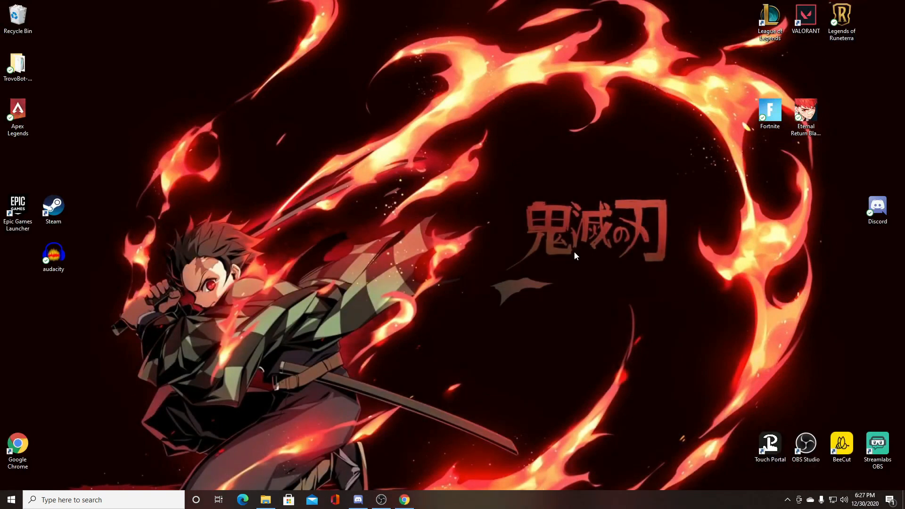
{"action": "left_click_drag", "start_coordinate": [484, 185], "coordinate": [698, 290]}
{"action": "left_click_drag", "start_coordinate": [497, 186], "coordinate": [684, 301]}
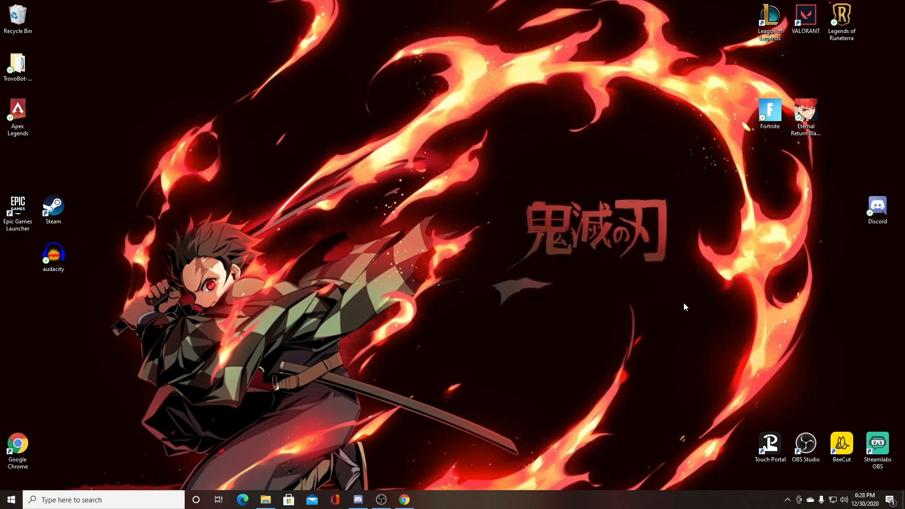